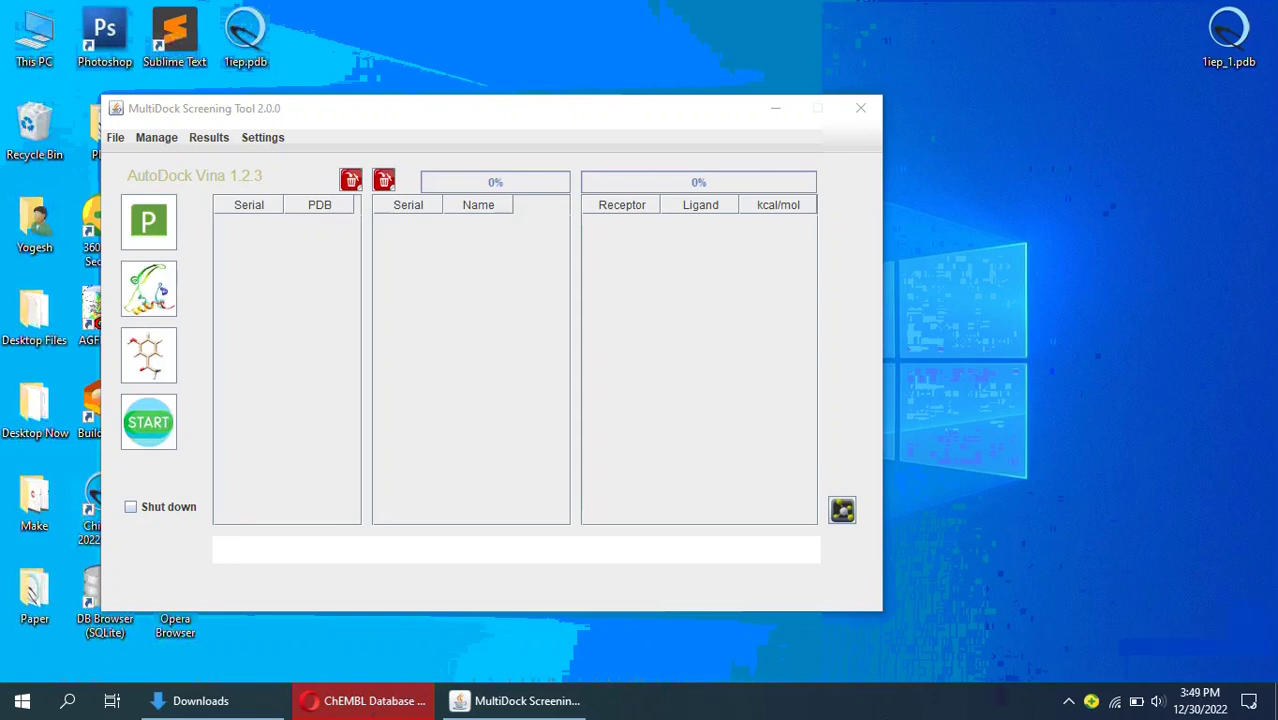
- Switch to the Opera browser, browse all ChEMBL data and filter the compounds to the Small molecule type
click(365, 700)
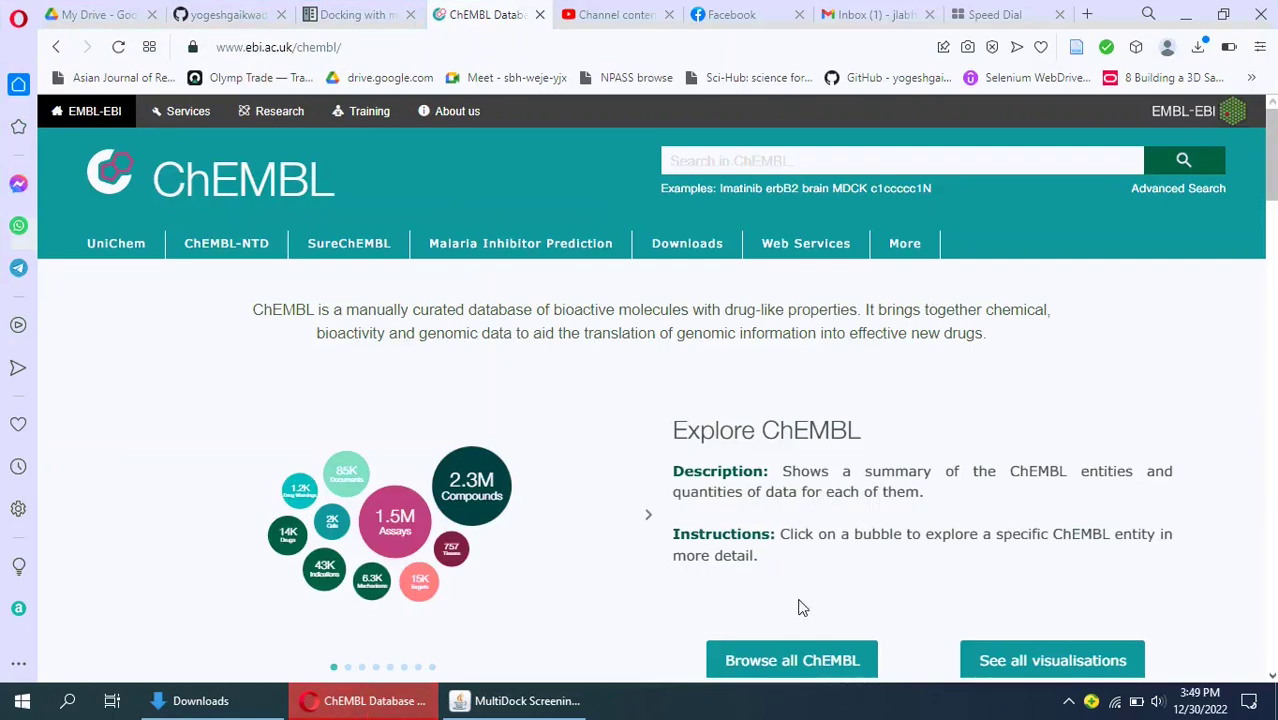
click(772, 664)
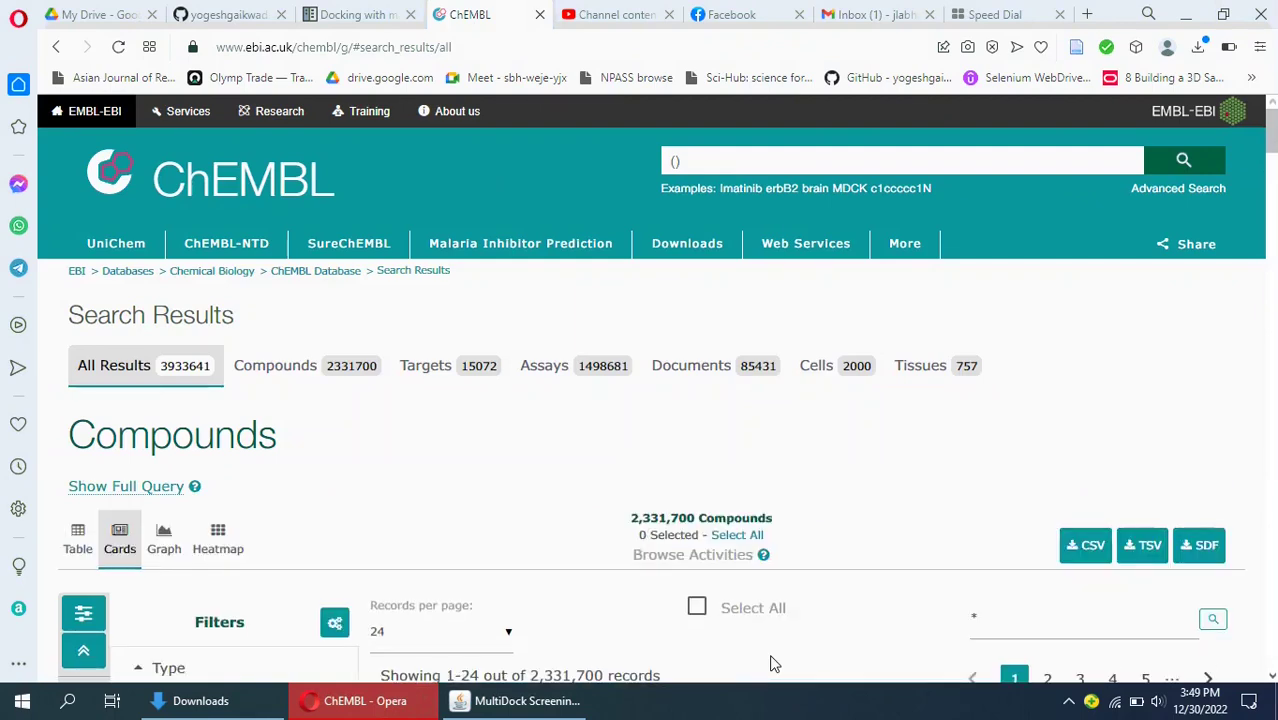
scroll(770, 663, down, 3)
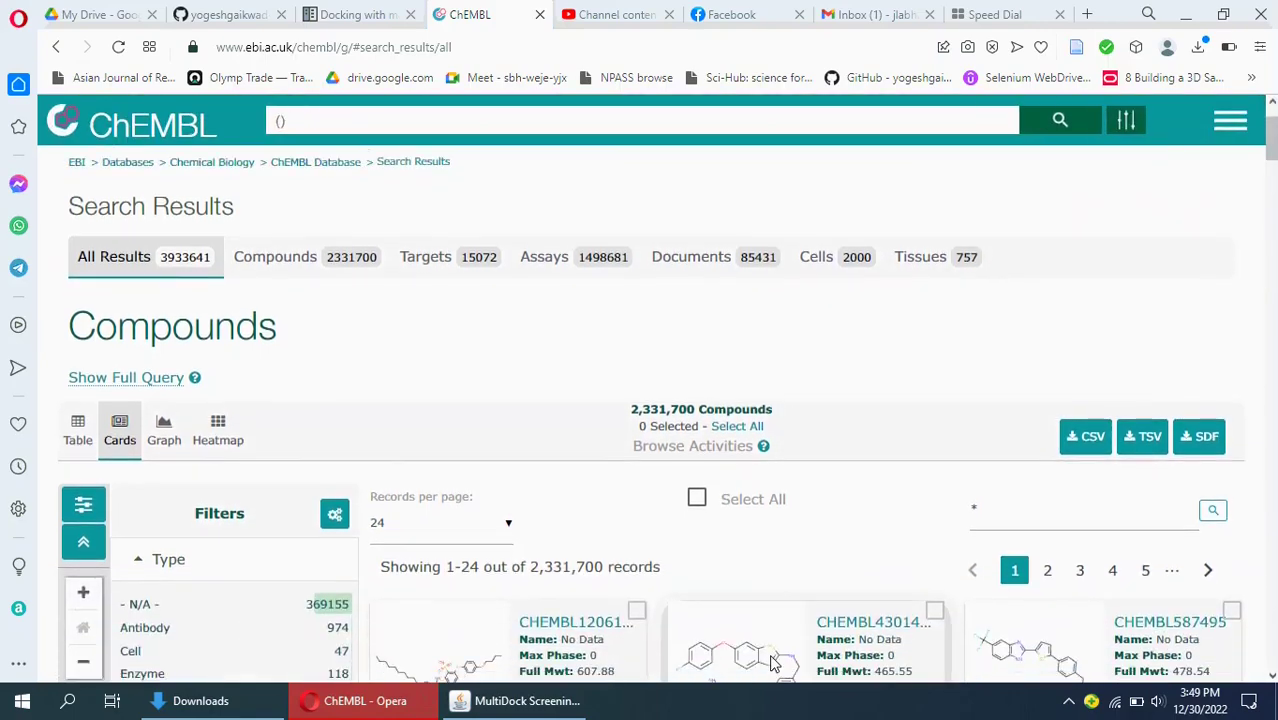
scroll(770, 663, down, 2)
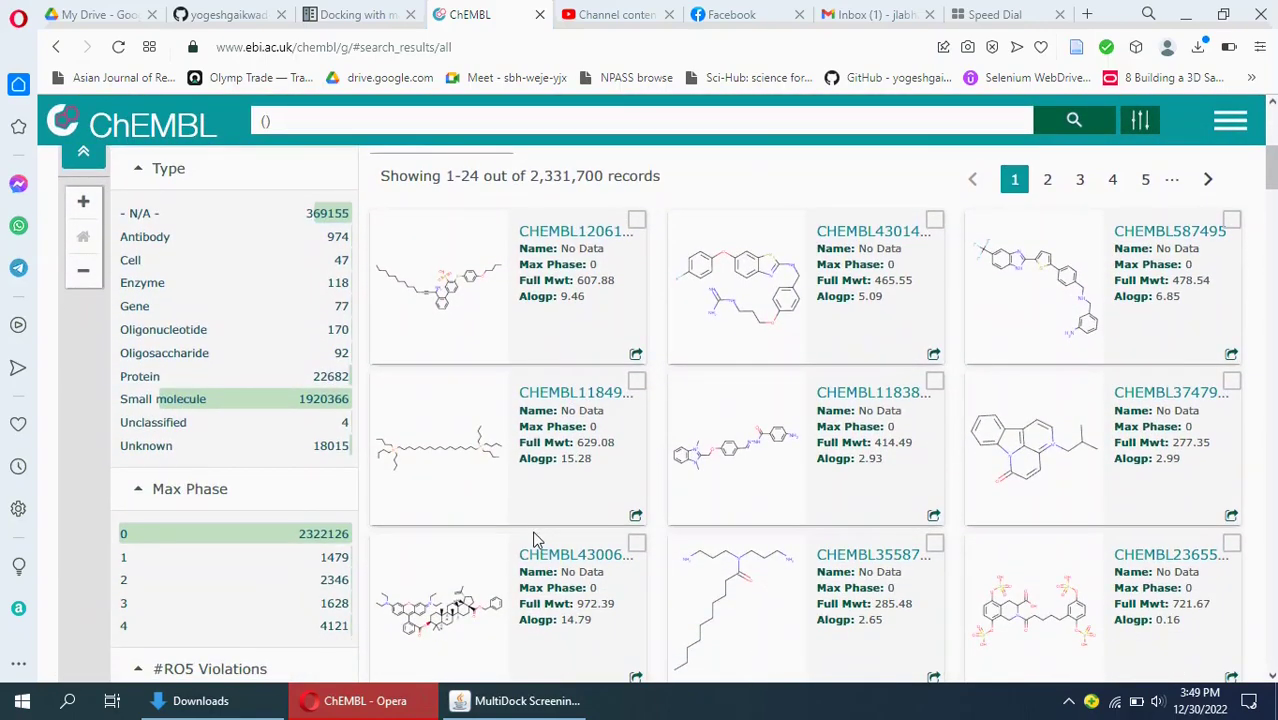
click(311, 402)
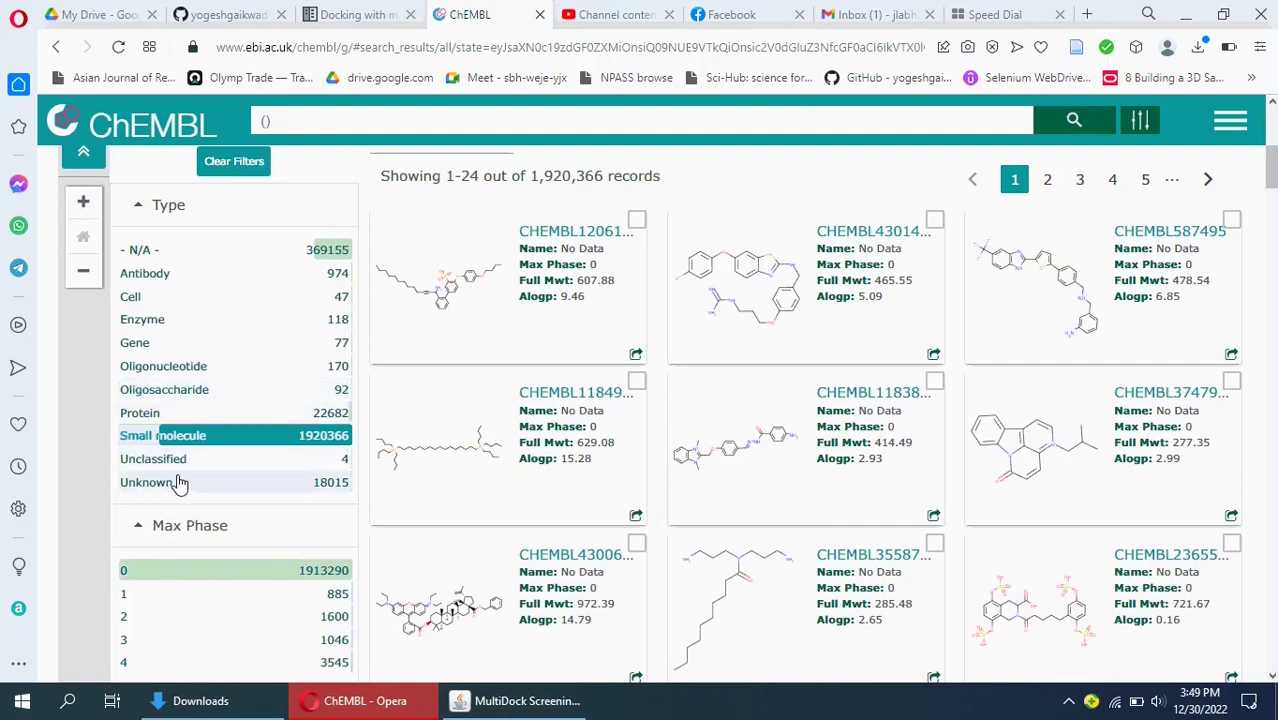
- Narrow the compounds to Max Phase 4, 0 #RO5 Violations and a molecular weight of 150 to 199
scroll(230, 520, down, 3)
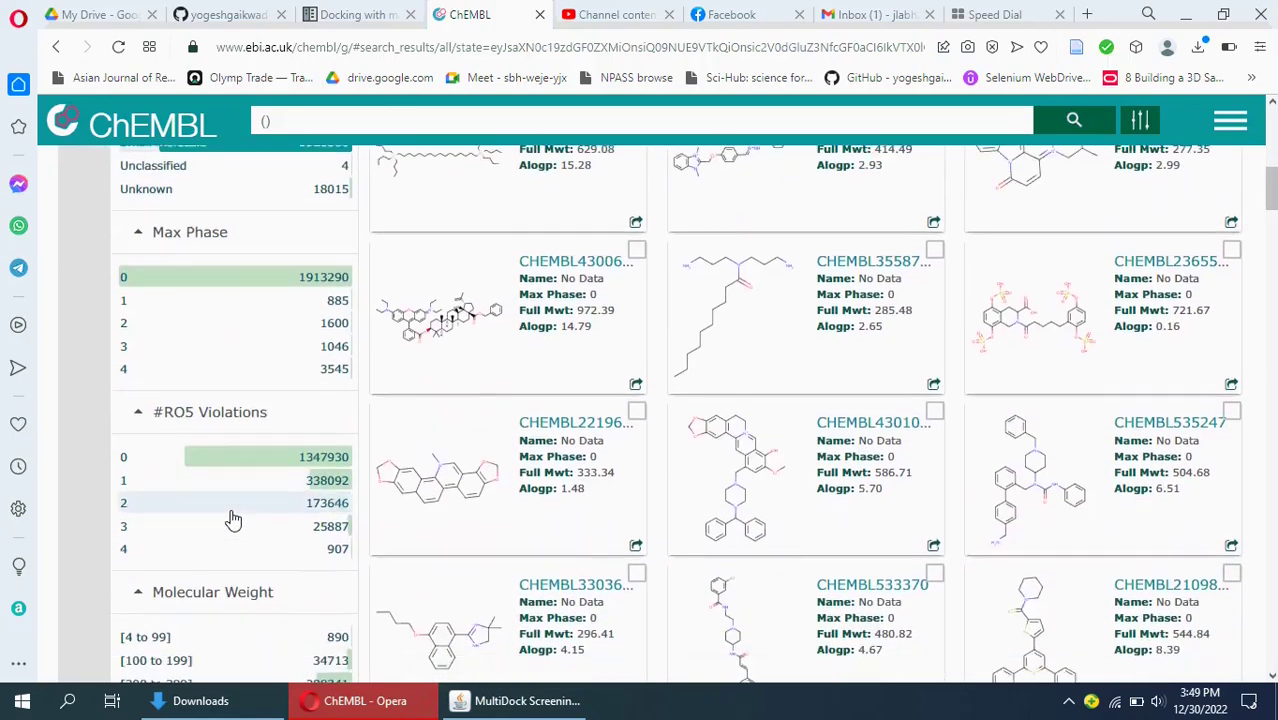
click(252, 372)
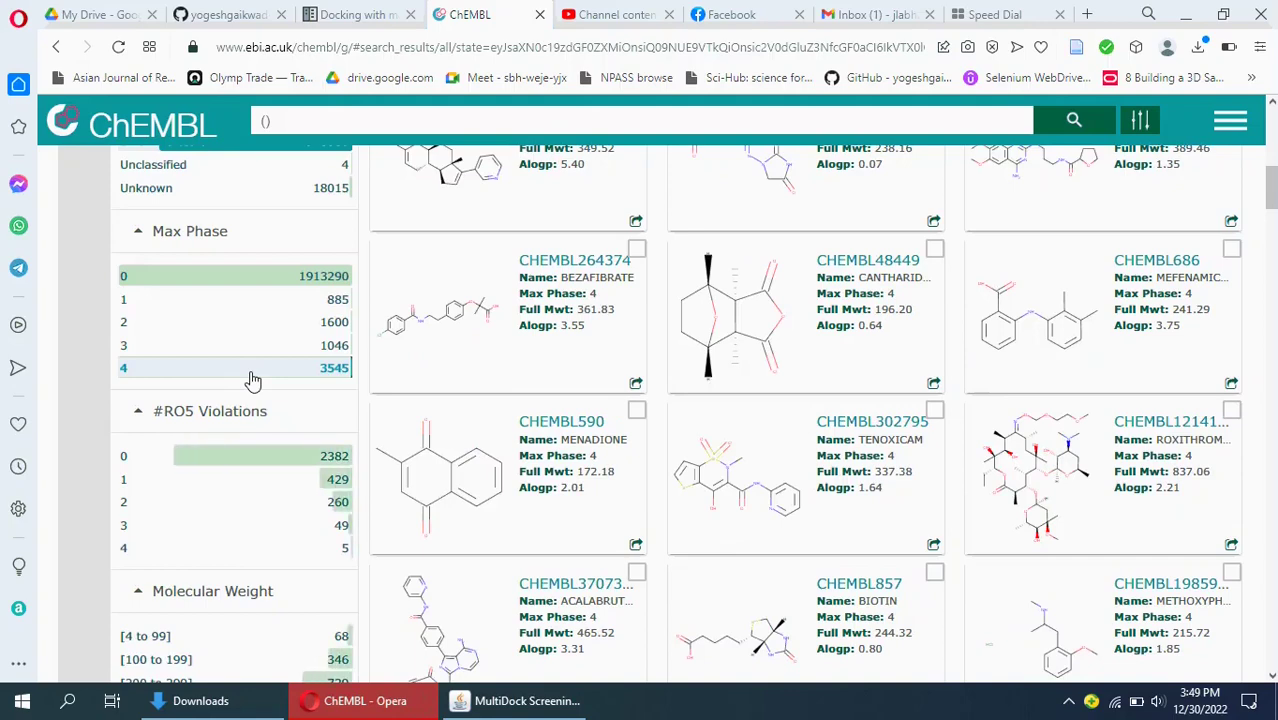
scroll(252, 380, down, 3)
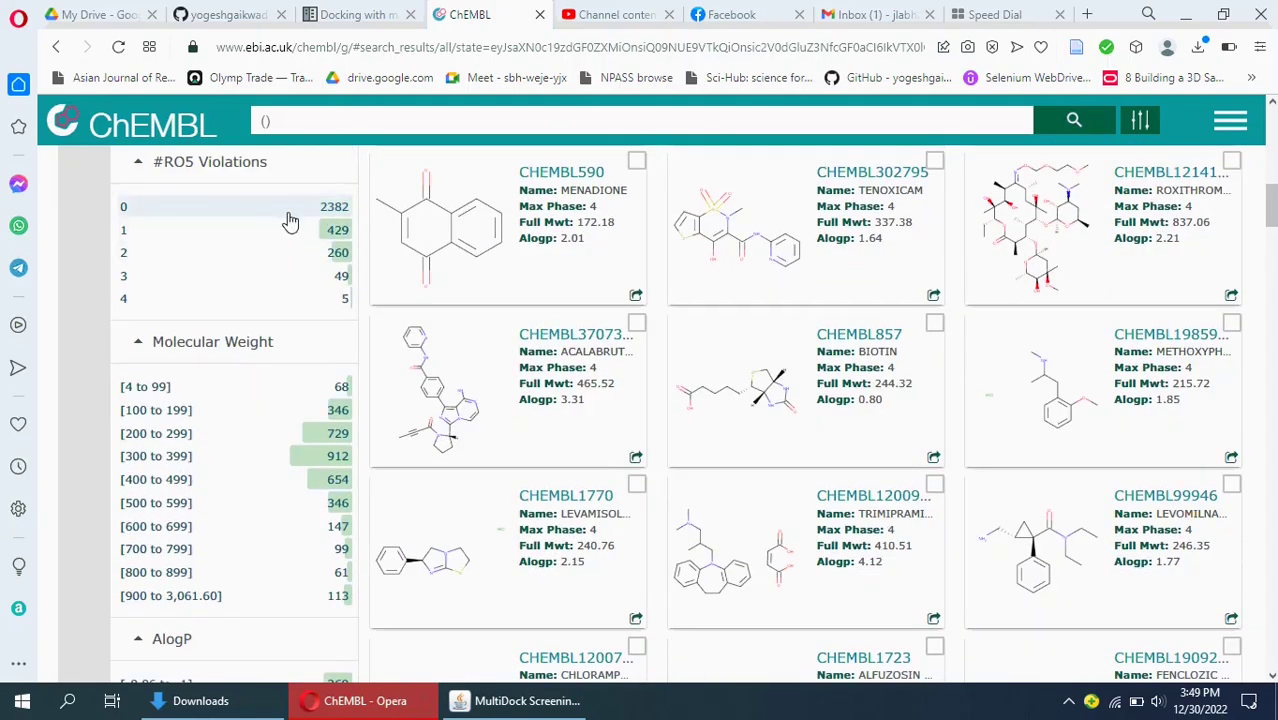
click(291, 212)
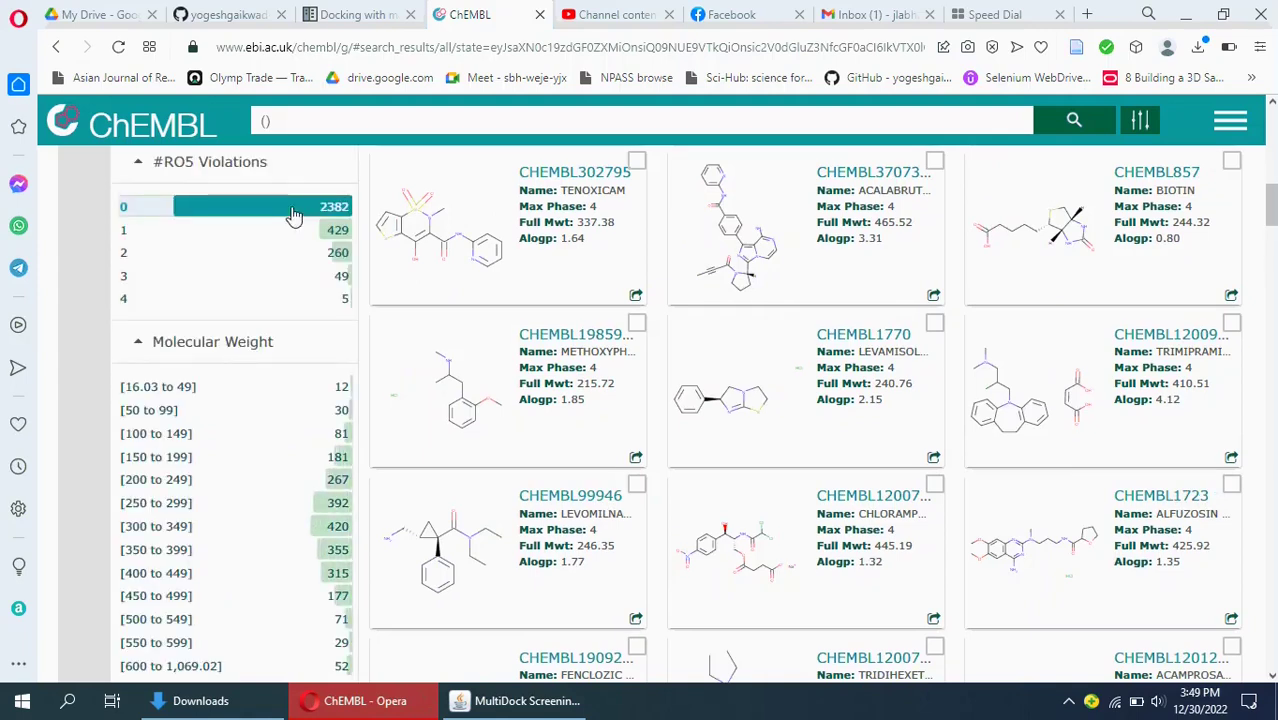
click(231, 461)
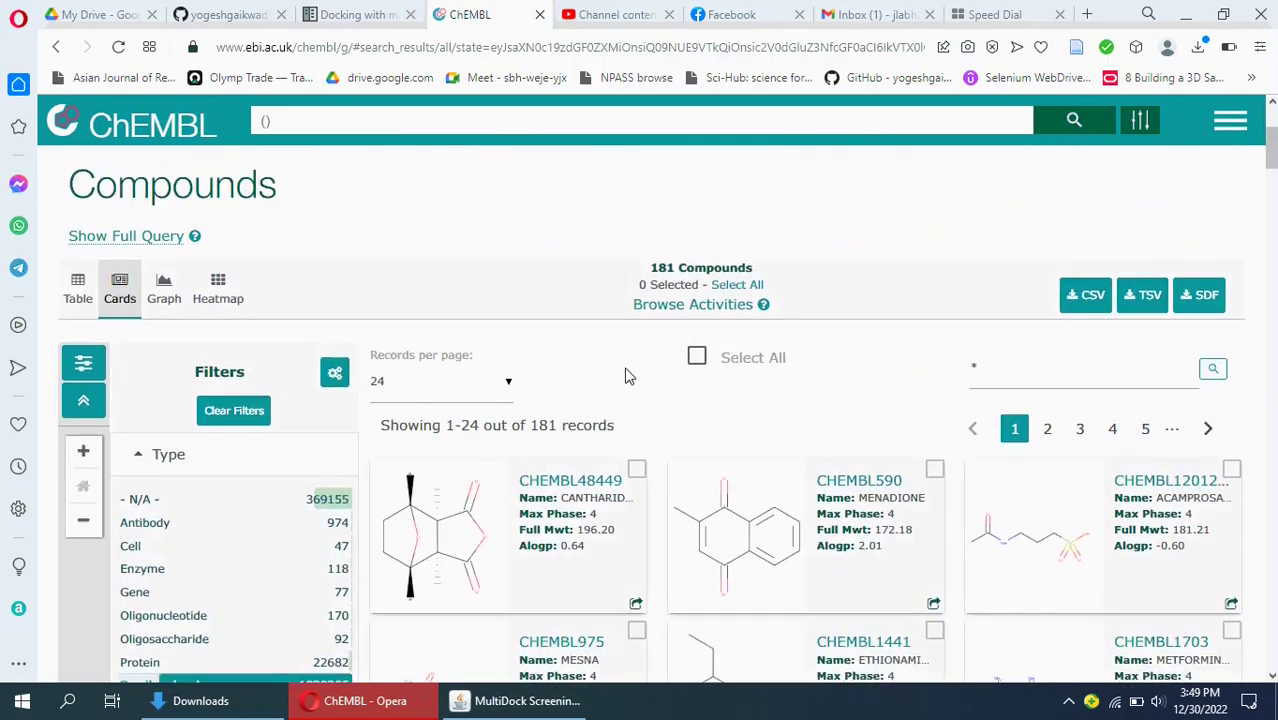
- Select all the filtered compounds and download them as a CSV file
click(697, 358)
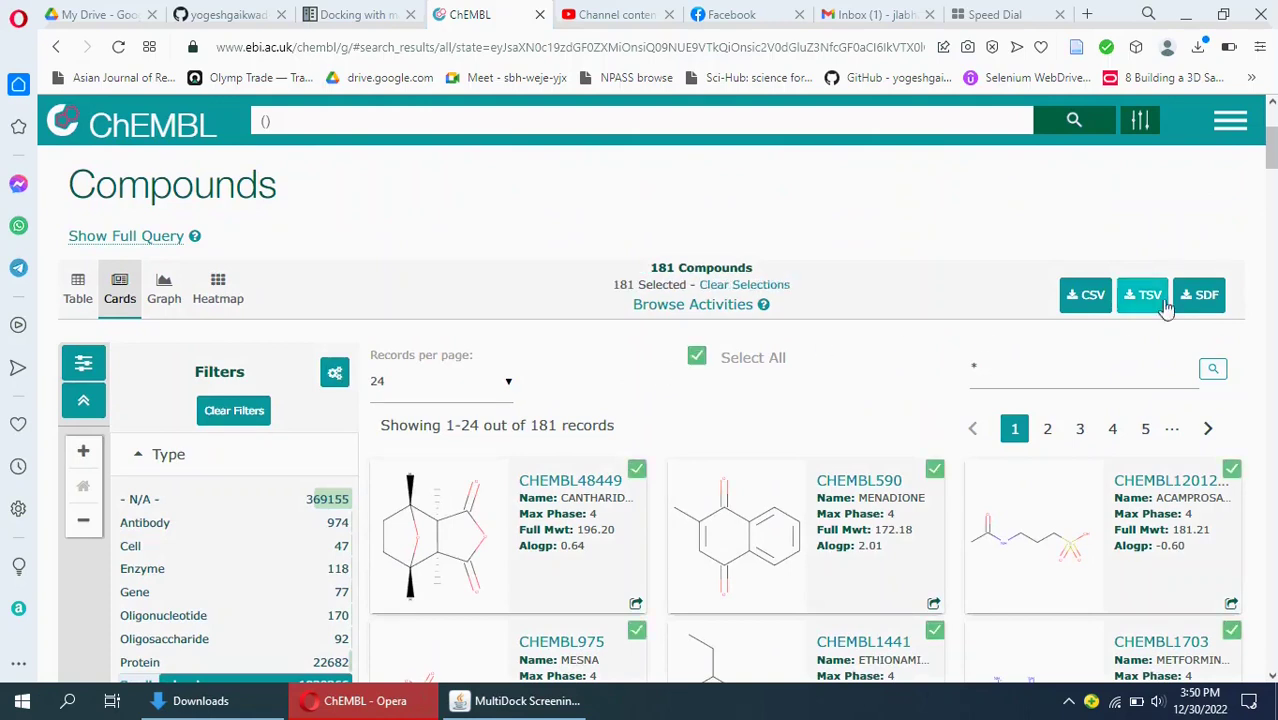
click(1086, 296)
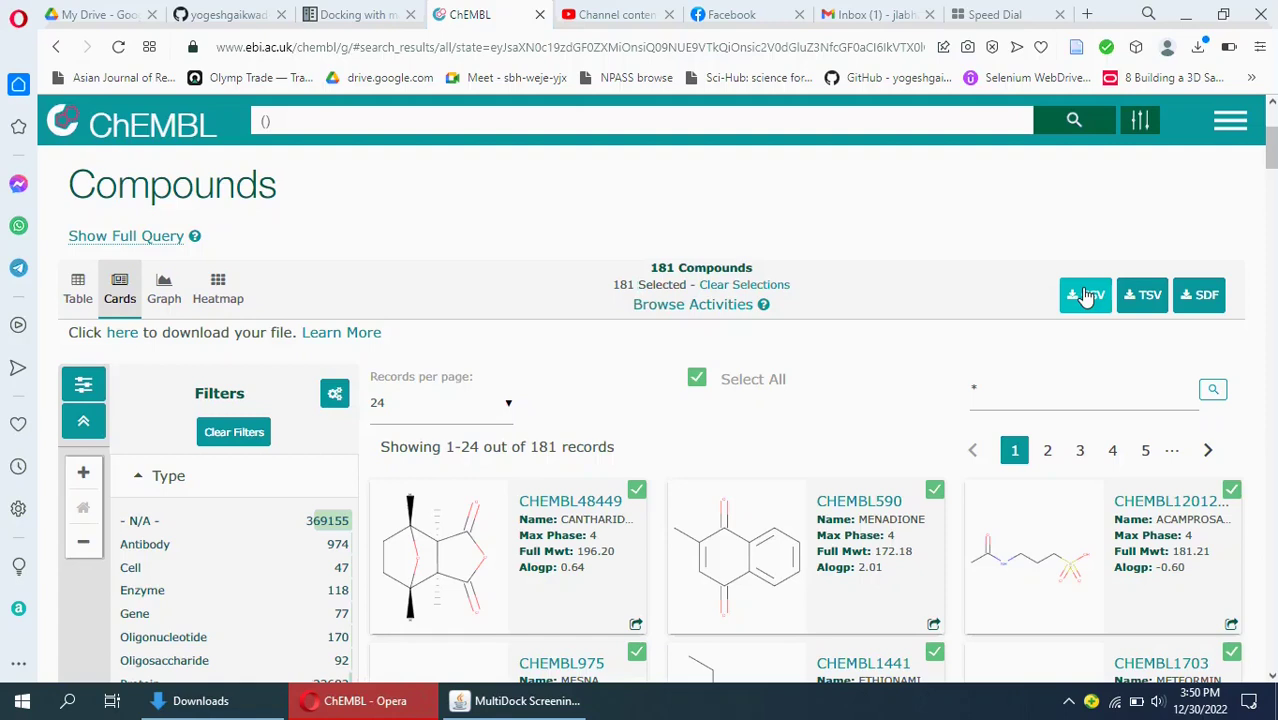
click(122, 333)
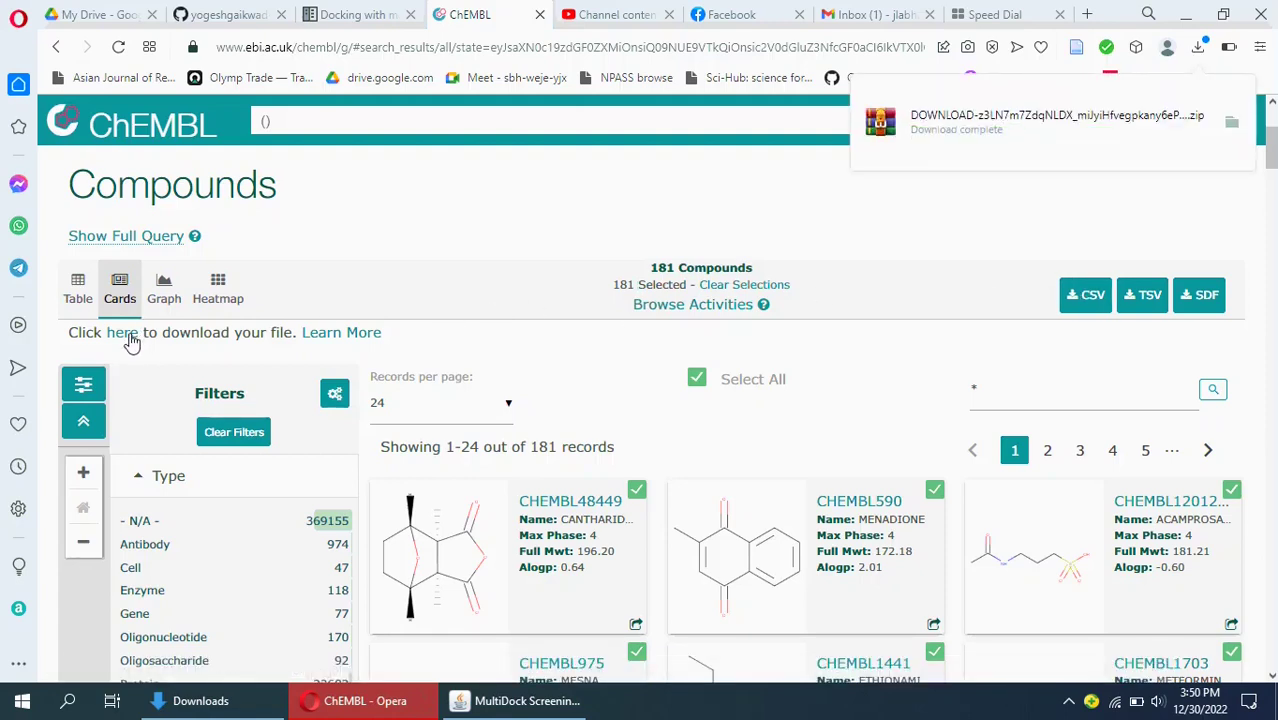
- Switch to the Downloads folder, extract the downloaded archive there and open its CSV in LibreOffice Calc with the default import settings
click(200, 700)
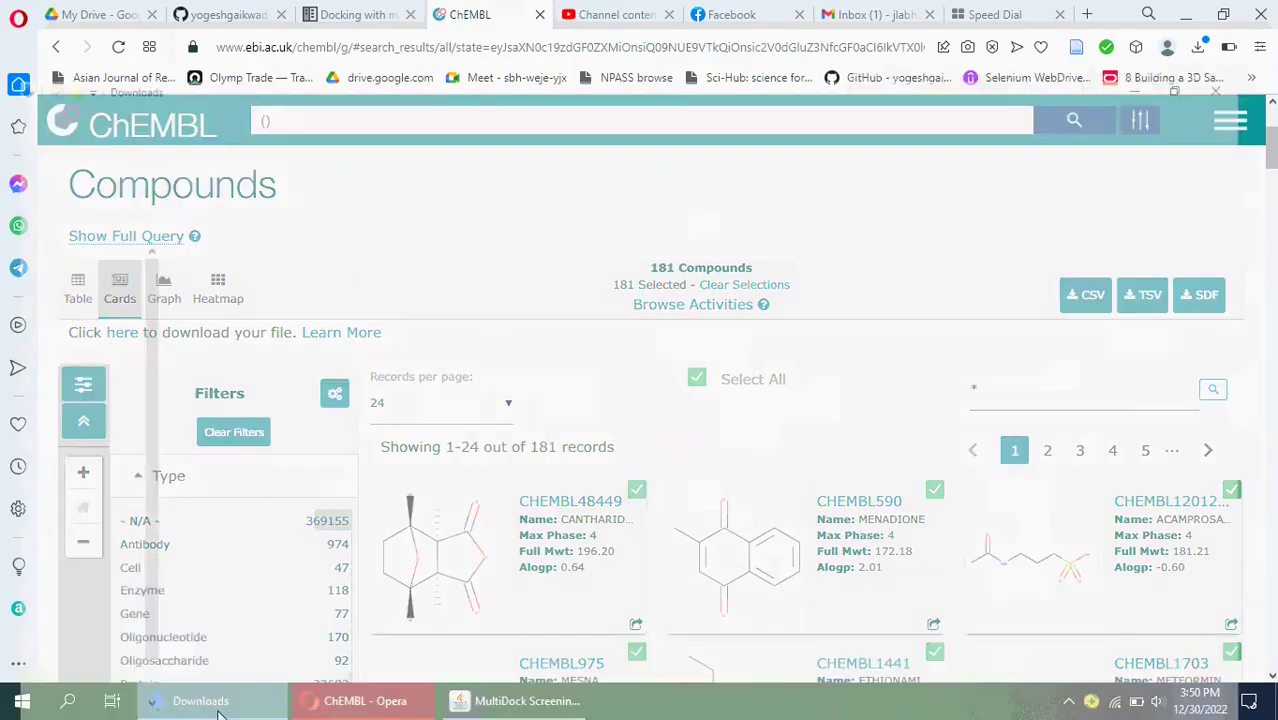
click(201, 272)
right_click(200, 268)
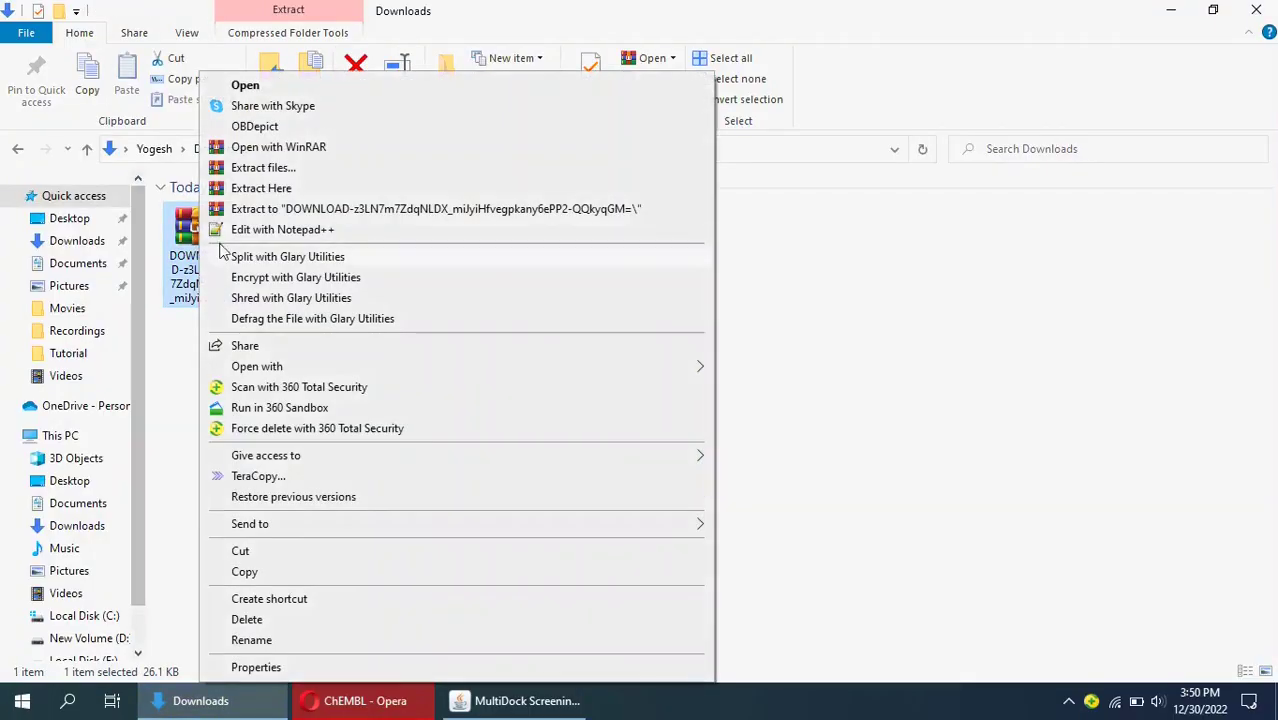
click(311, 188)
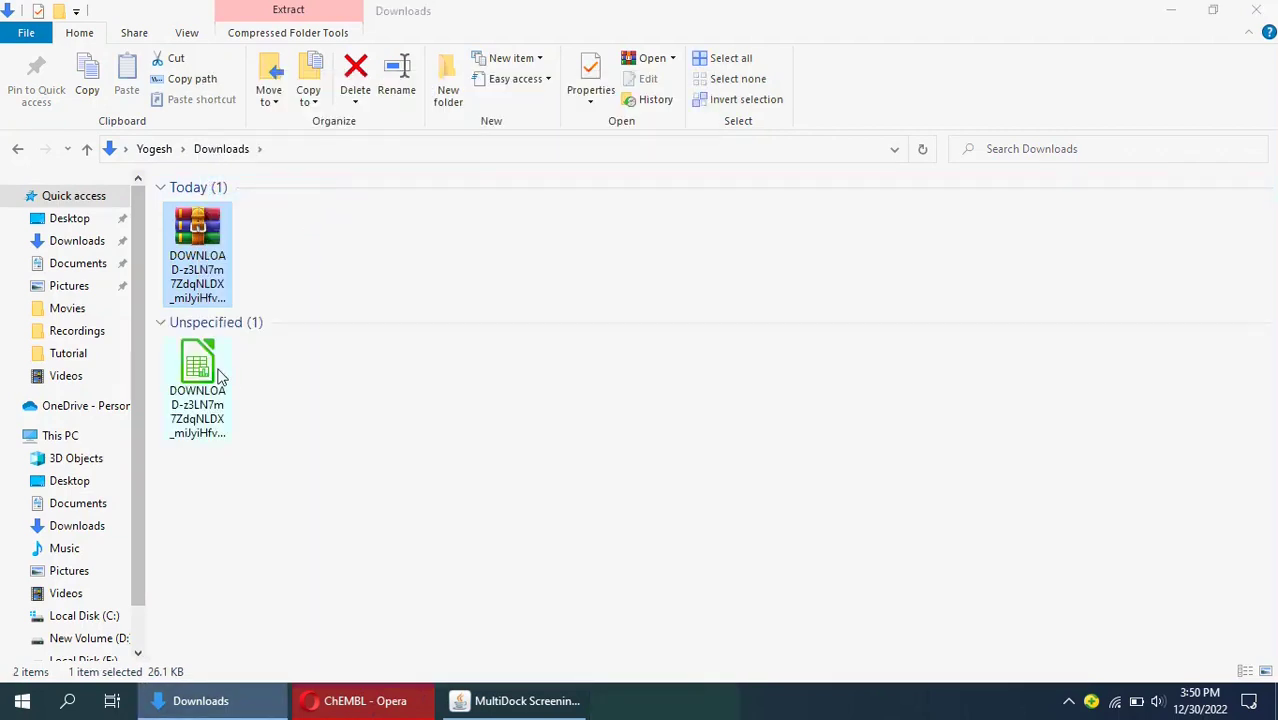
double_click(213, 368)
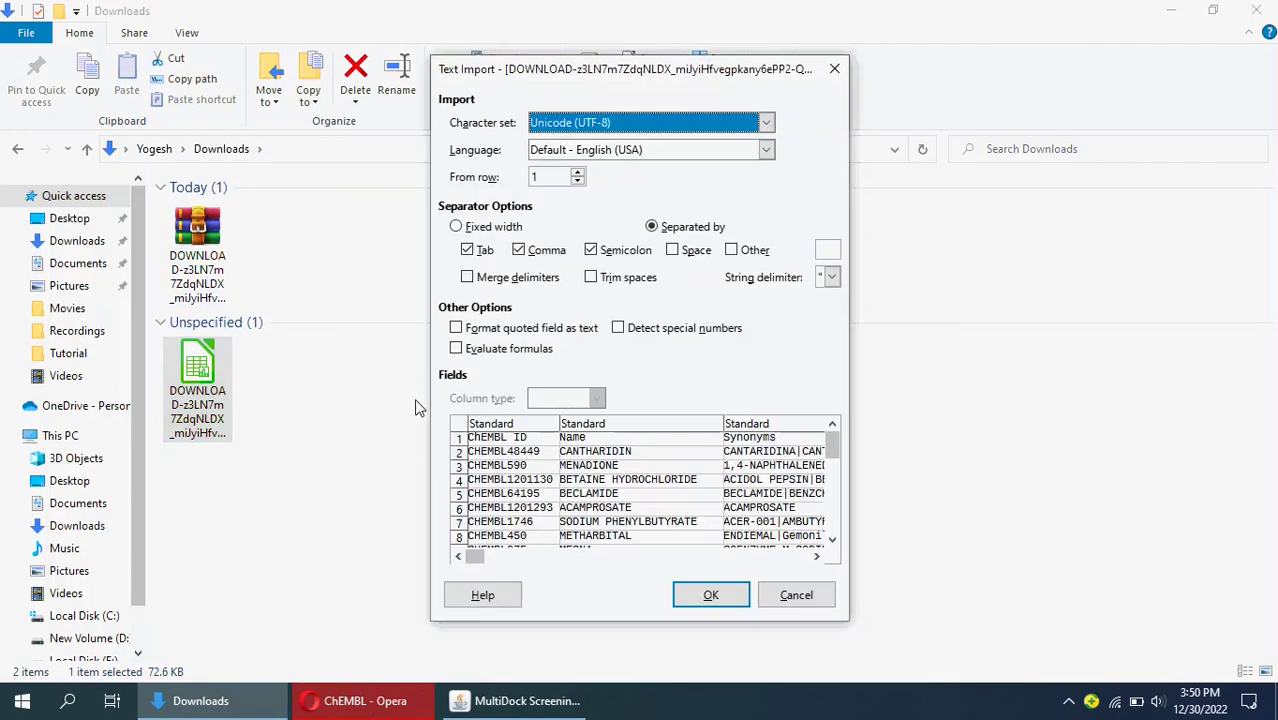
click(725, 602)
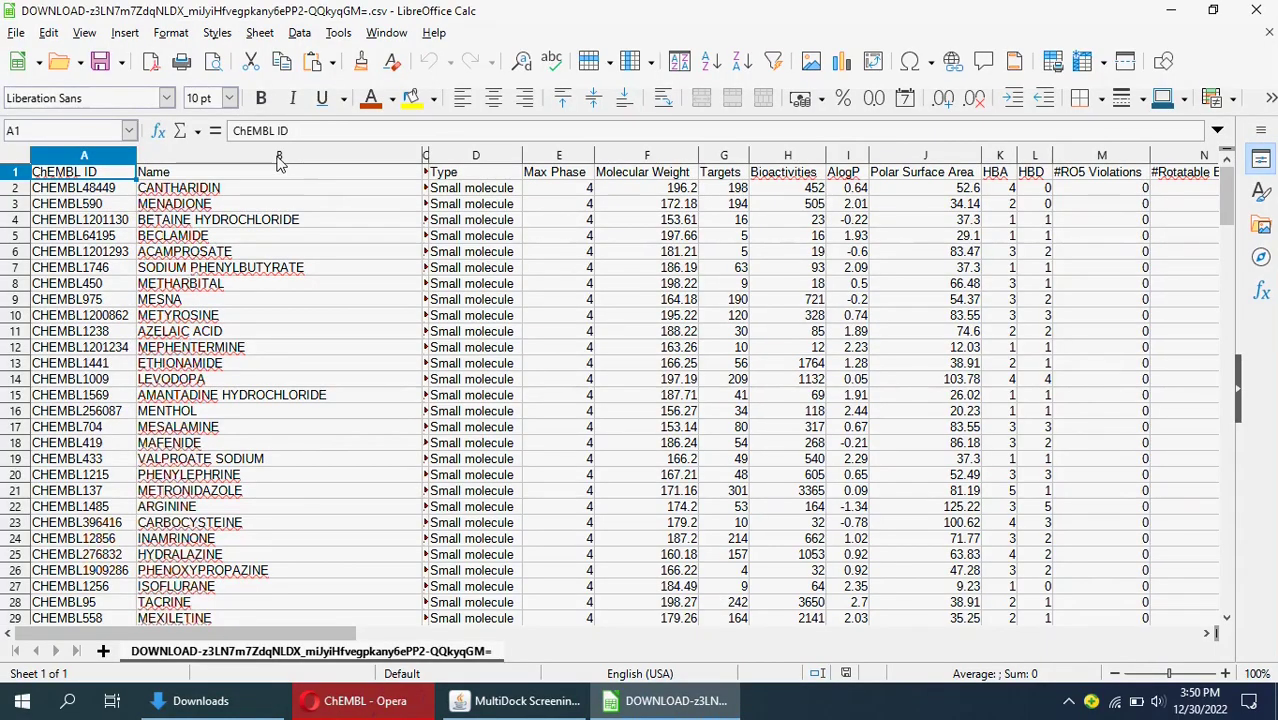
- Delete columns B to K, from Name through HBA
click(280, 160)
key(shift+Right)
key(shift+Right)
key(shift+Right)
key(shift+Right)
key(shift+Right)
key(shift+Right)
key(shift+Right)
key(shift+Right)
key(shift+Right)
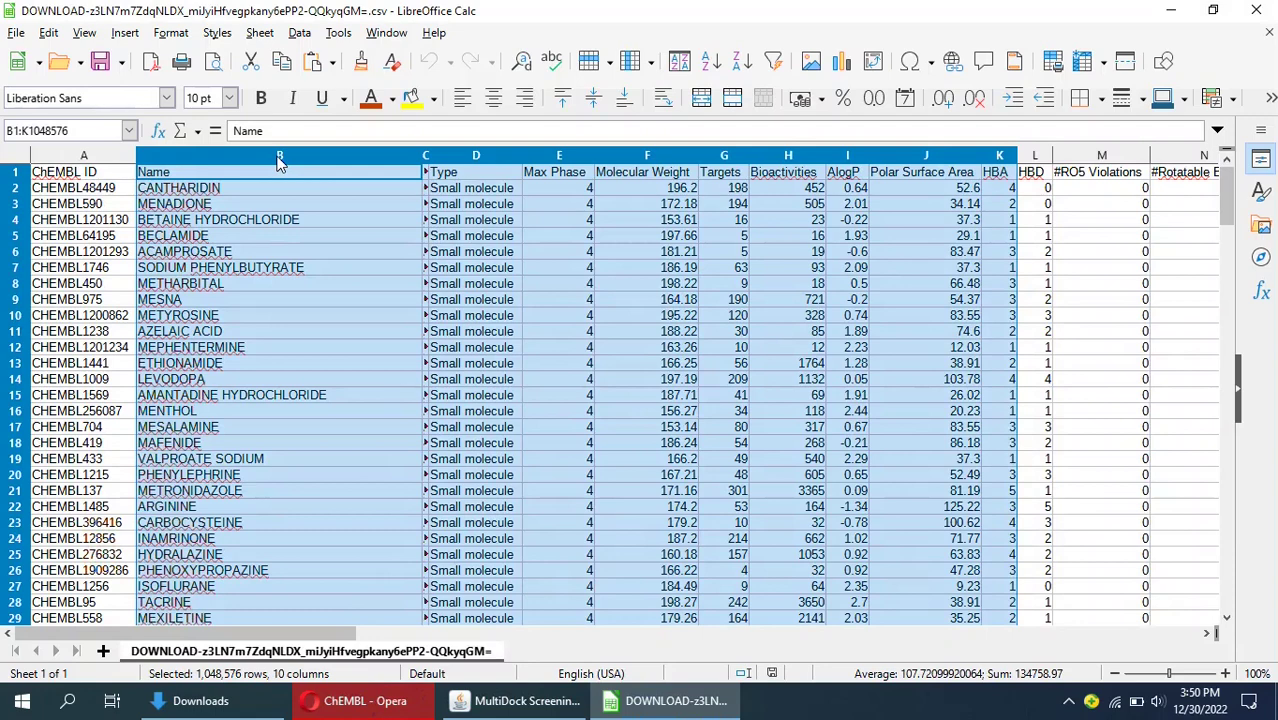
right_click(280, 163)
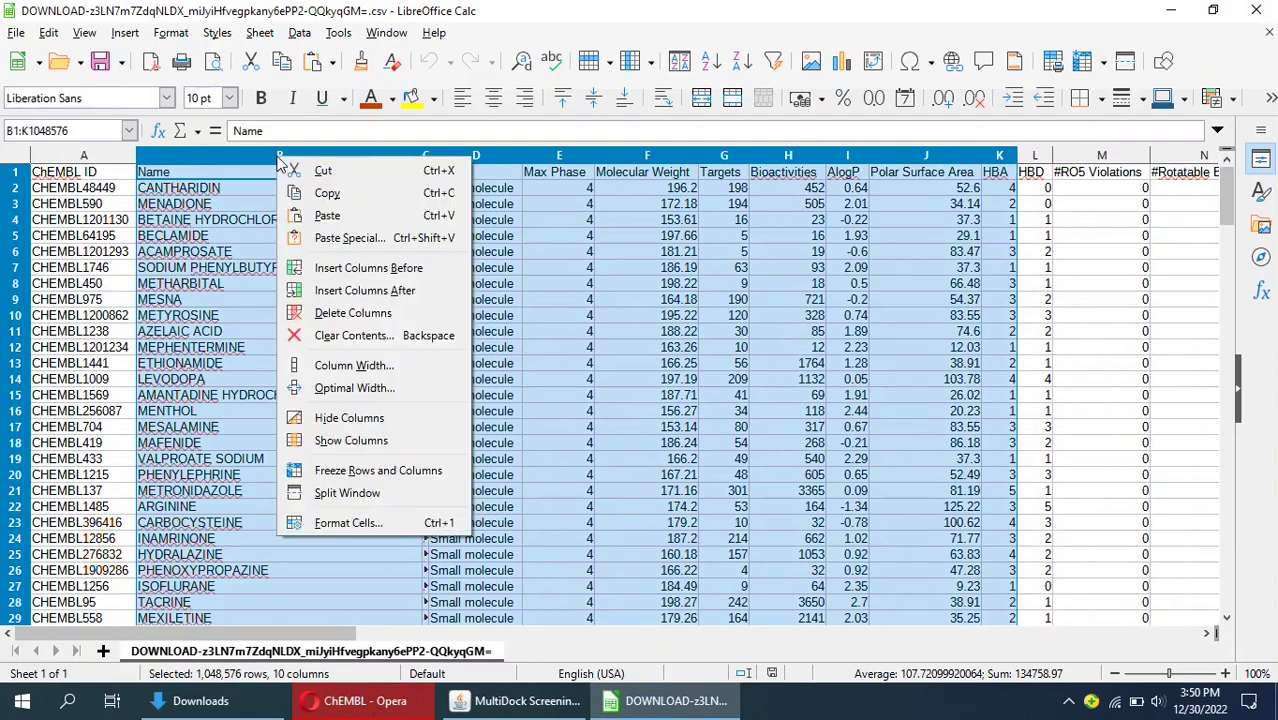
click(310, 316)
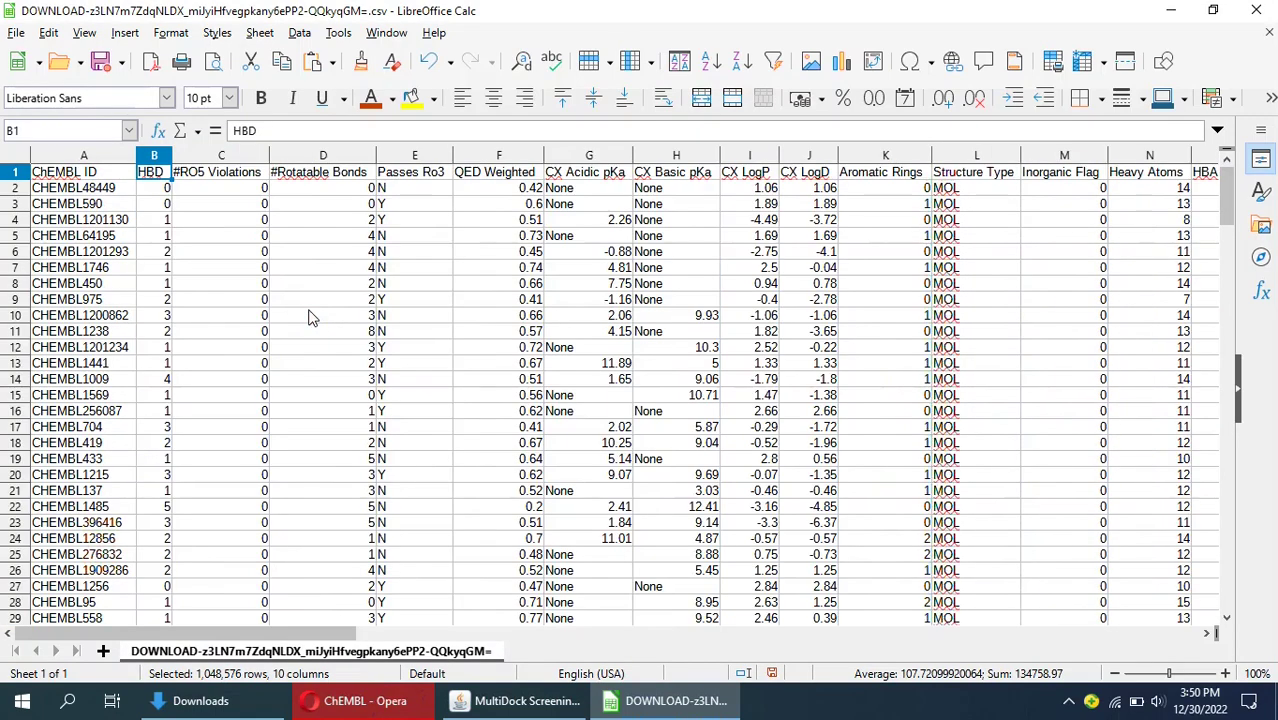
- Delete the columns from HBD through Heavy Atoms, B to N
click(160, 160)
key(shift+Right)
key(shift+Right)
key(shift+Right)
key(shift+Right)
key(shift+Right)
key(shift+Right)
key(shift+Right)
key(shift+Right)
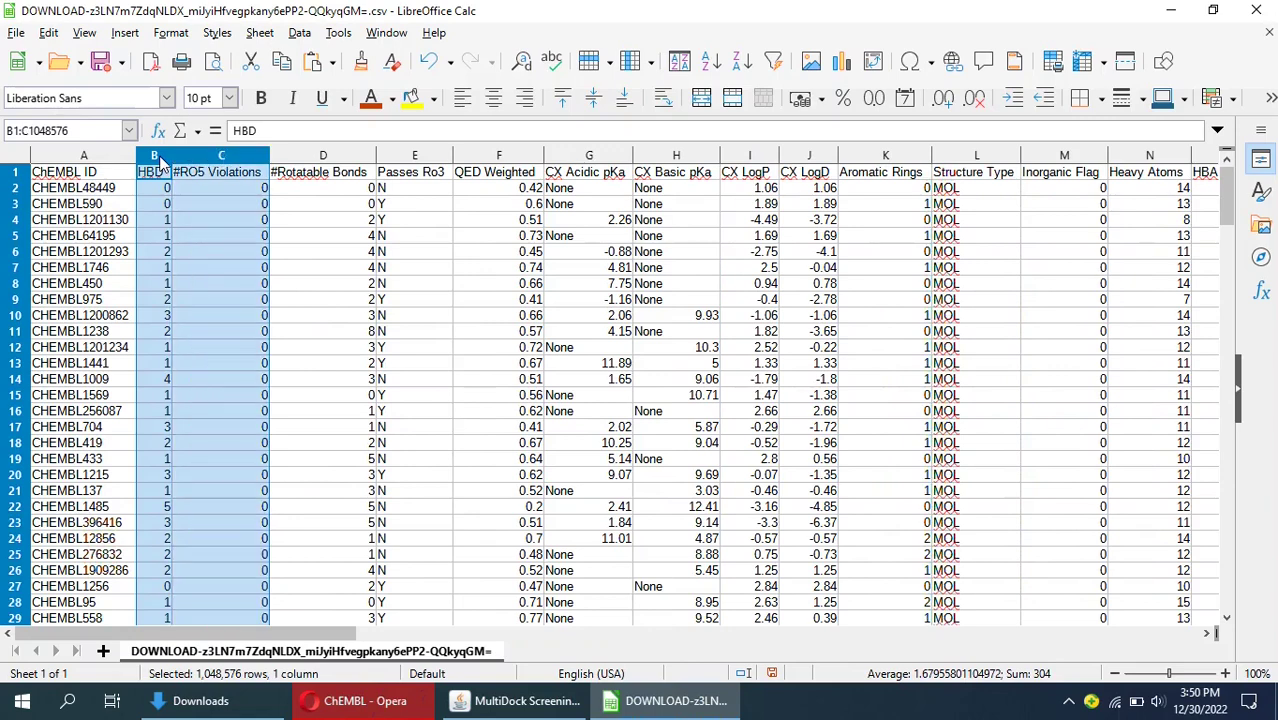
key(shift+Right)
key(shift+Right)
key(shift+Right)
key(shift+Right)
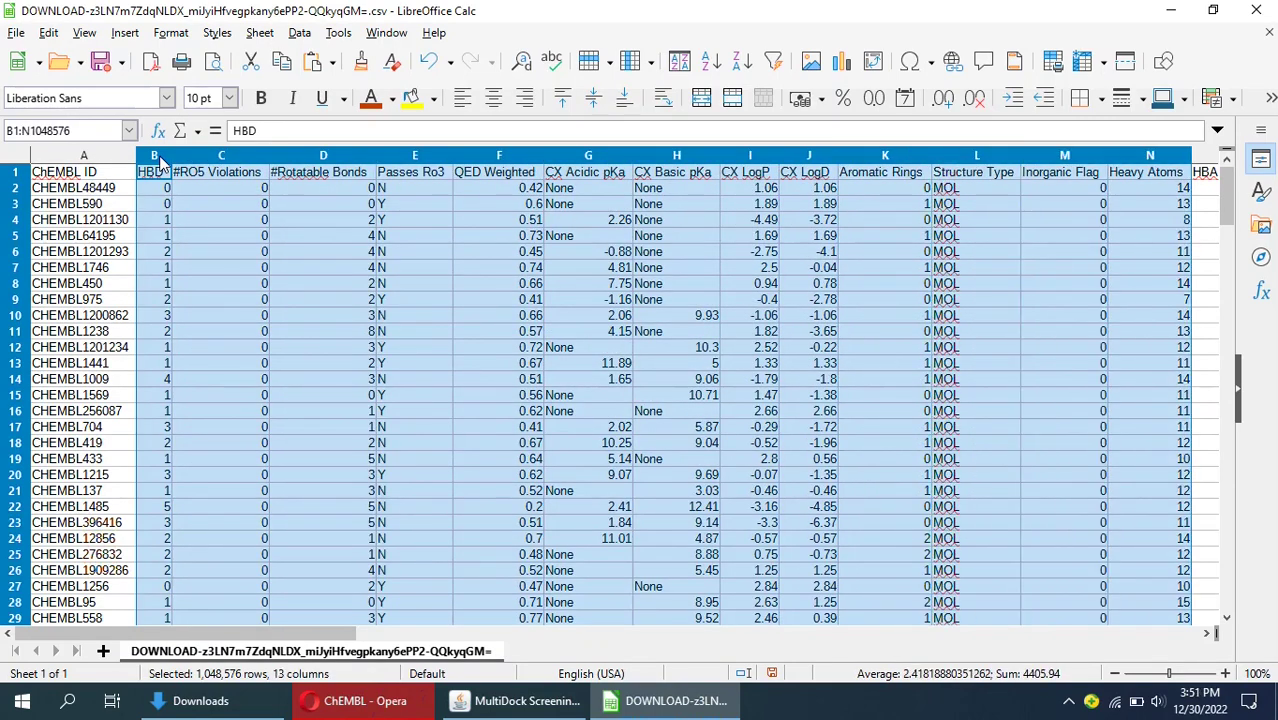
right_click(160, 163)
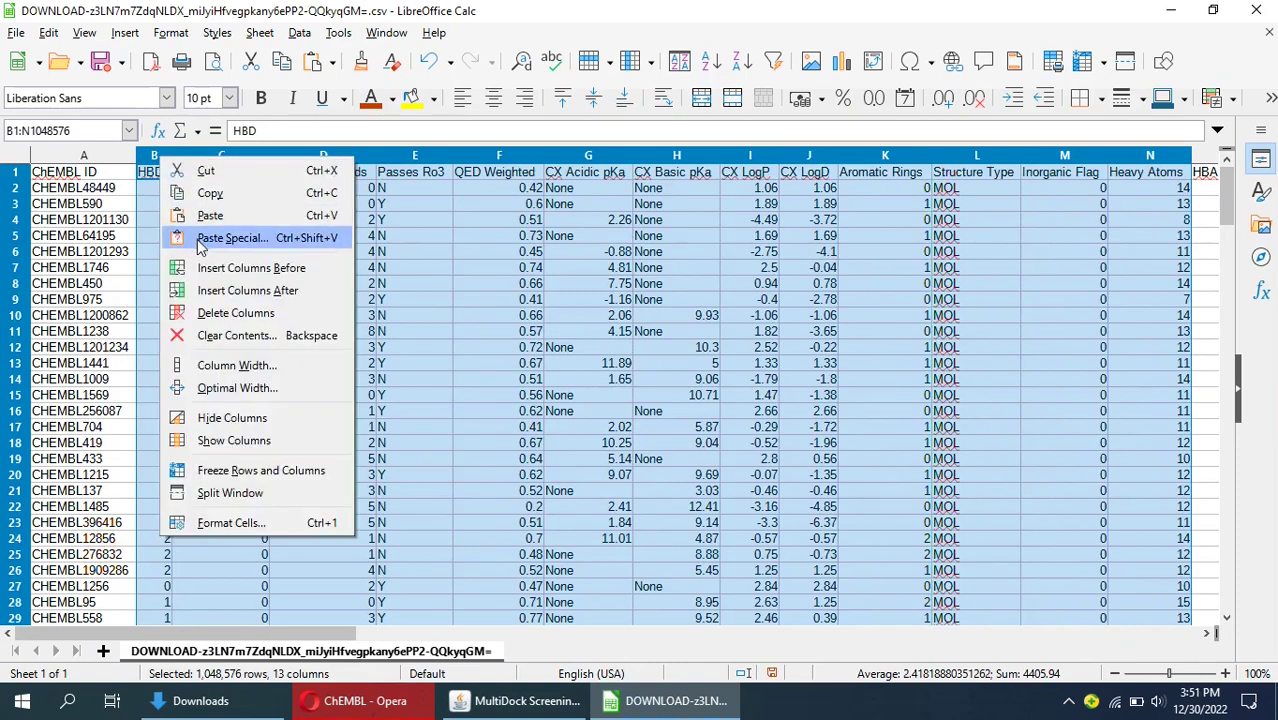
click(205, 313)
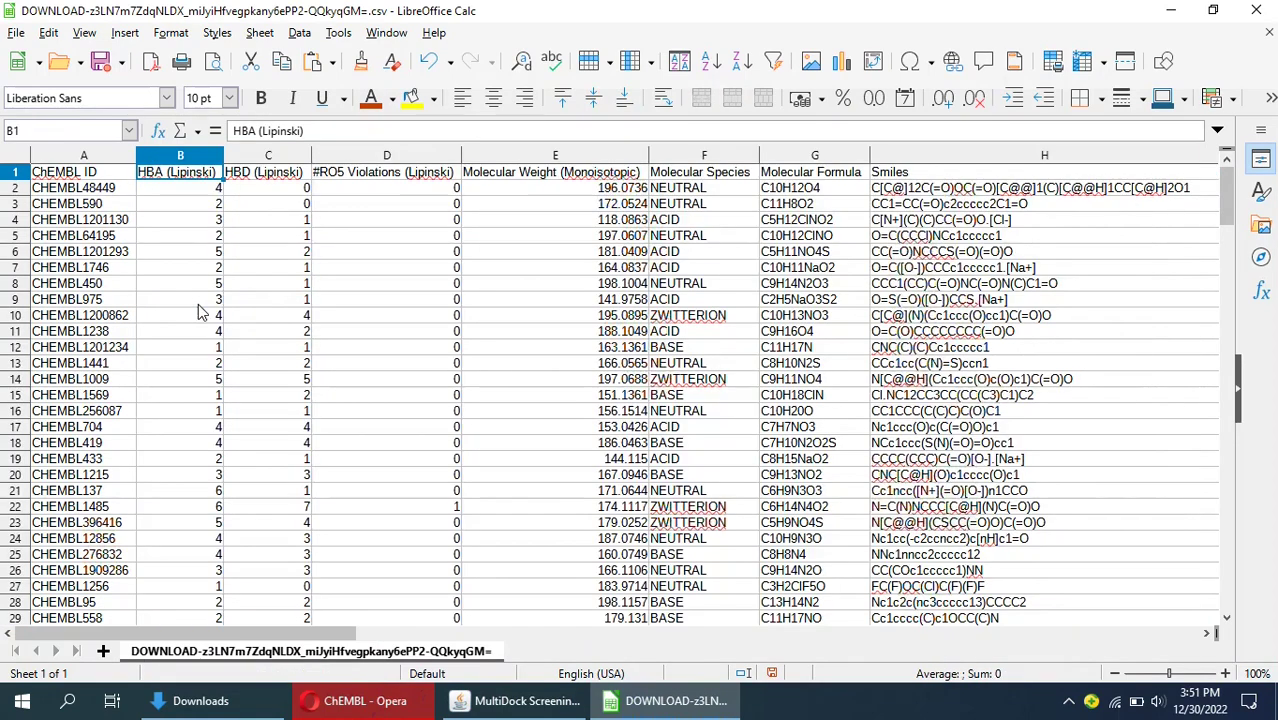
- Delete the columns from HBA (Lipinski) through Molecular Formula, B to G
click(181, 158)
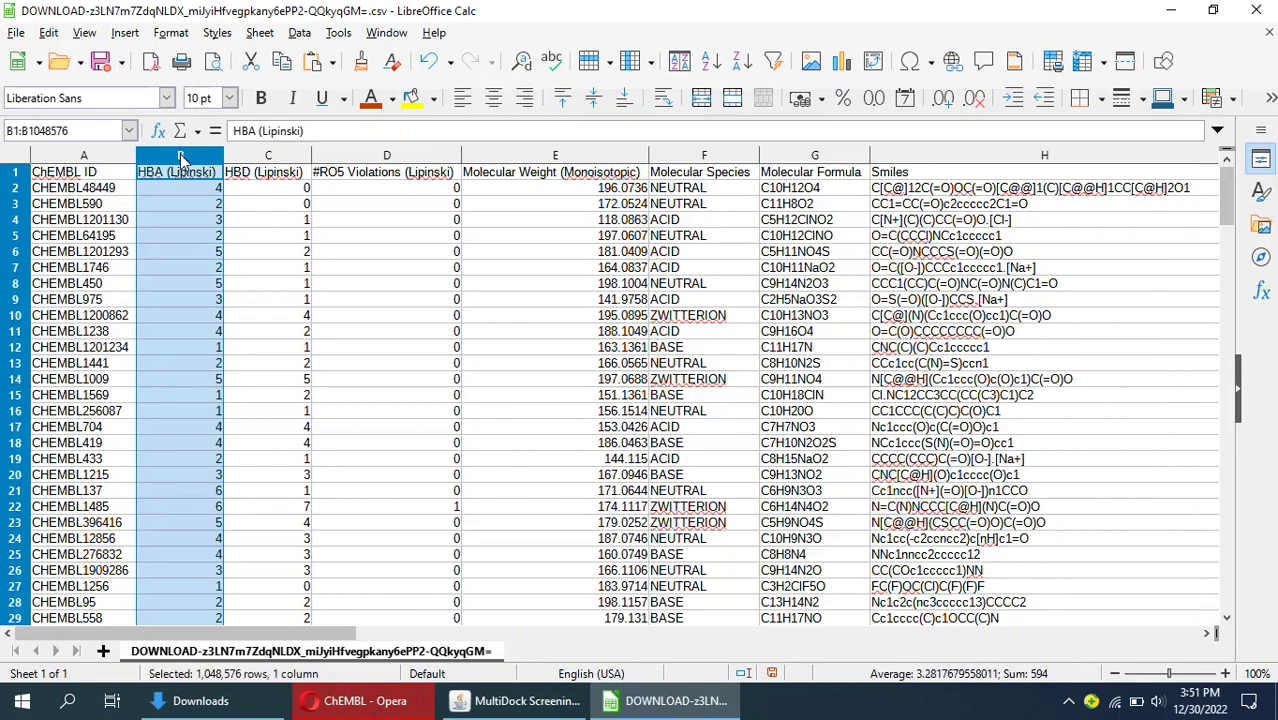
key(shift+Right)
key(shift+Right)
key(shift+Right)
key(shift+Right)
key(shift+Right)
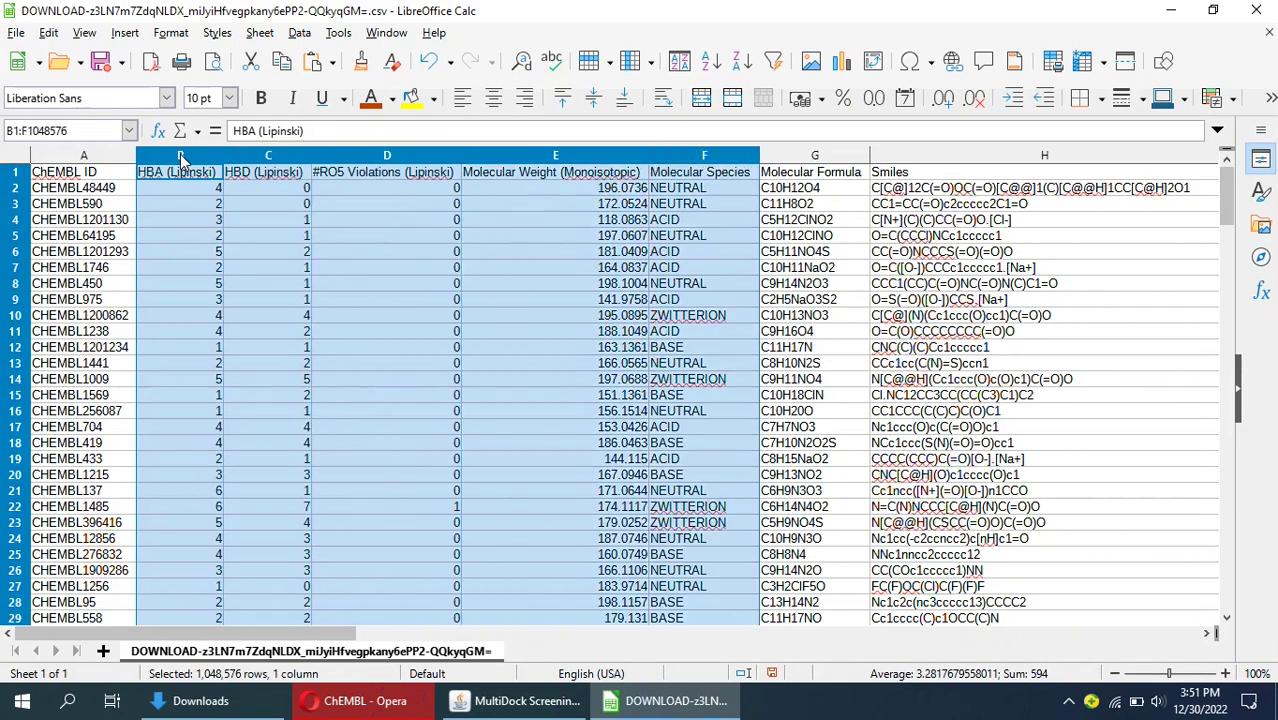
right_click(181, 158)
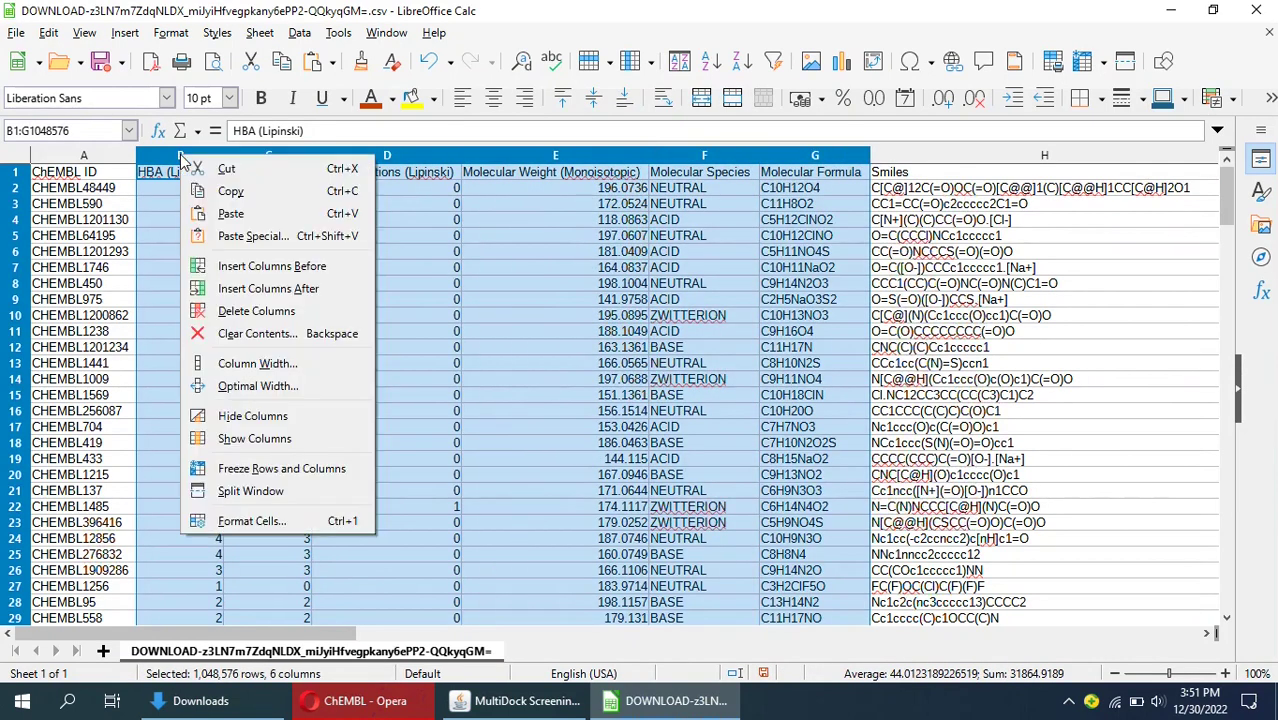
click(256, 313)
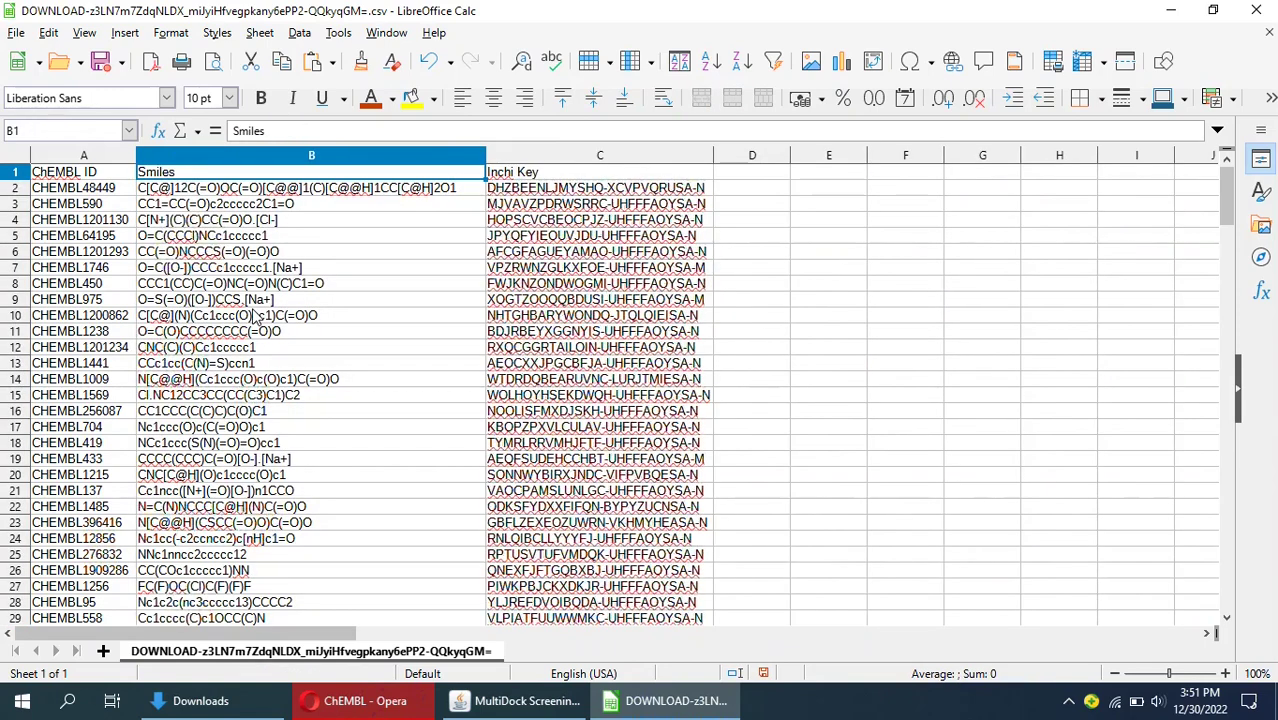
- Delete the Inchi Key column so that only the ChEMBL ID and Smiles columns remain
click(594, 157)
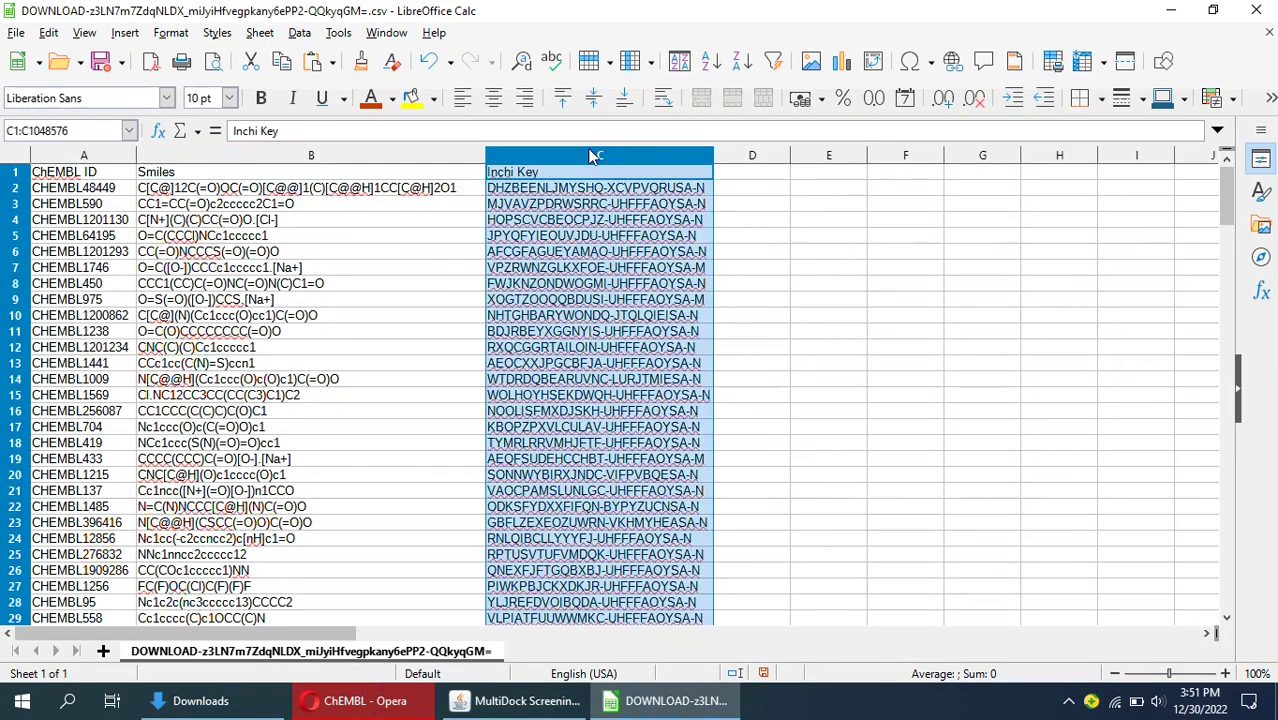
right_click(590, 157)
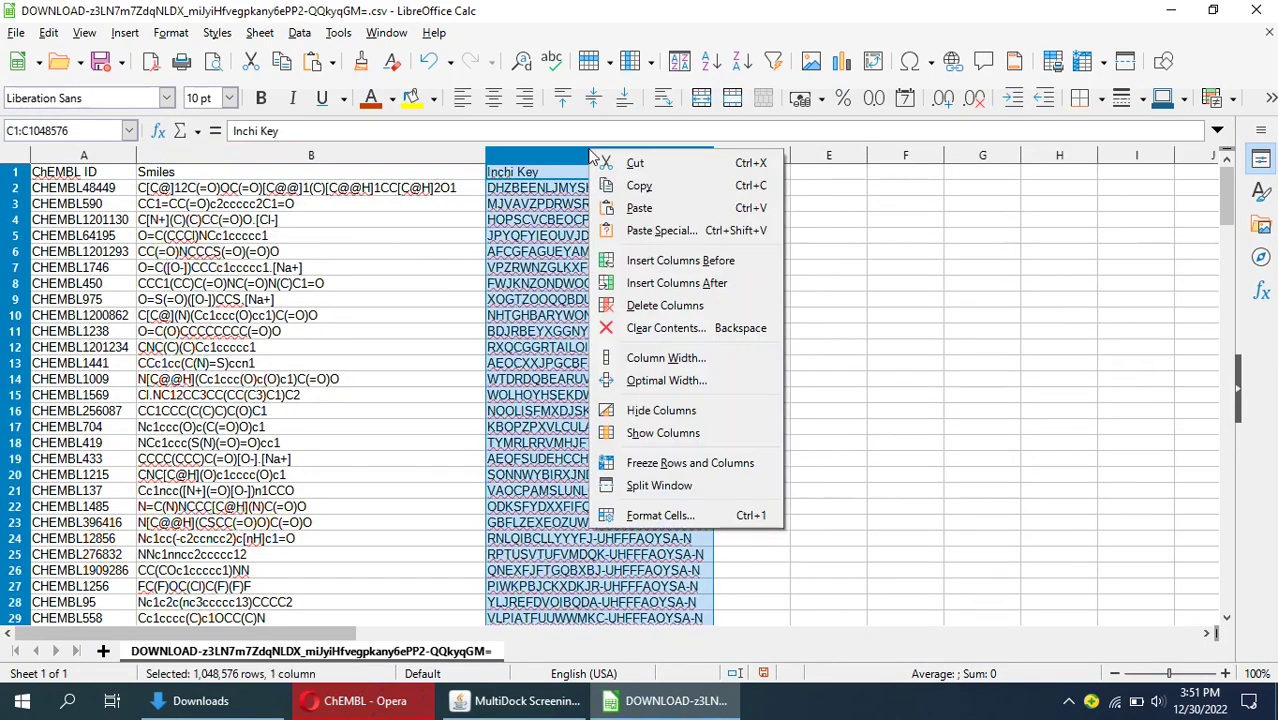
click(664, 305)
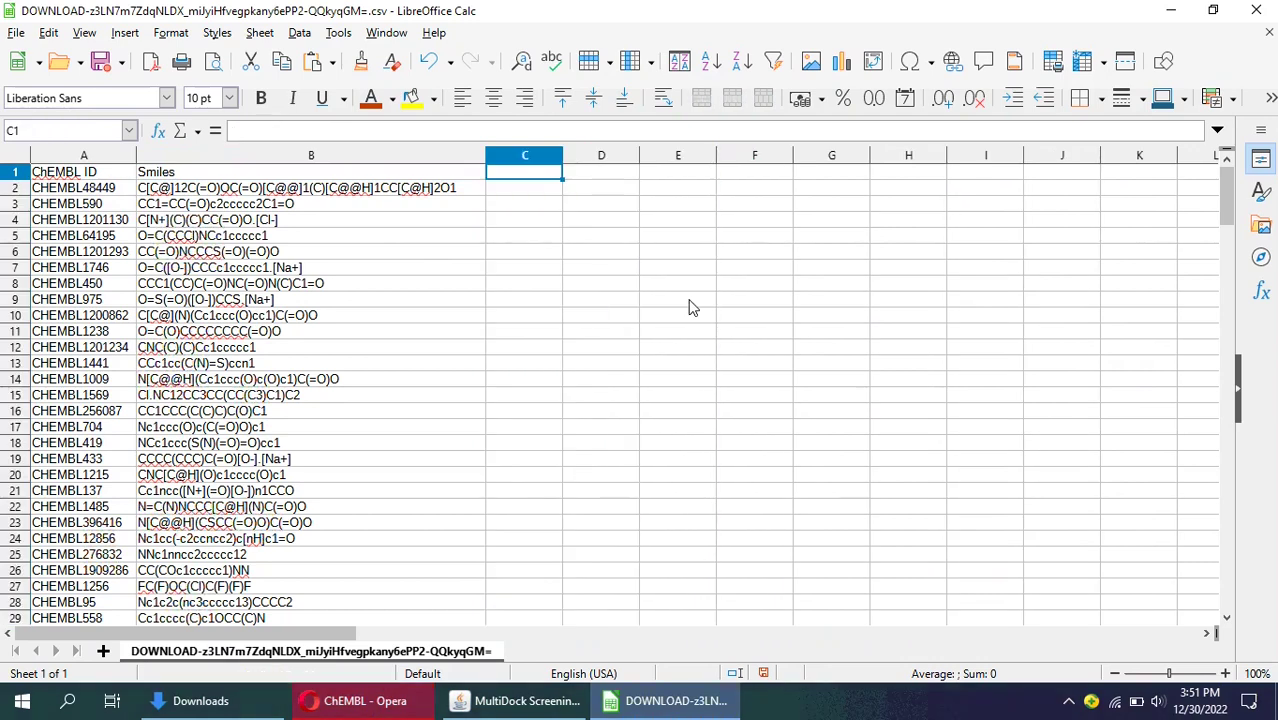
- Insert an empty column between the ChEMBL ID and Smiles columns
click(118, 160)
right_click(118, 160)
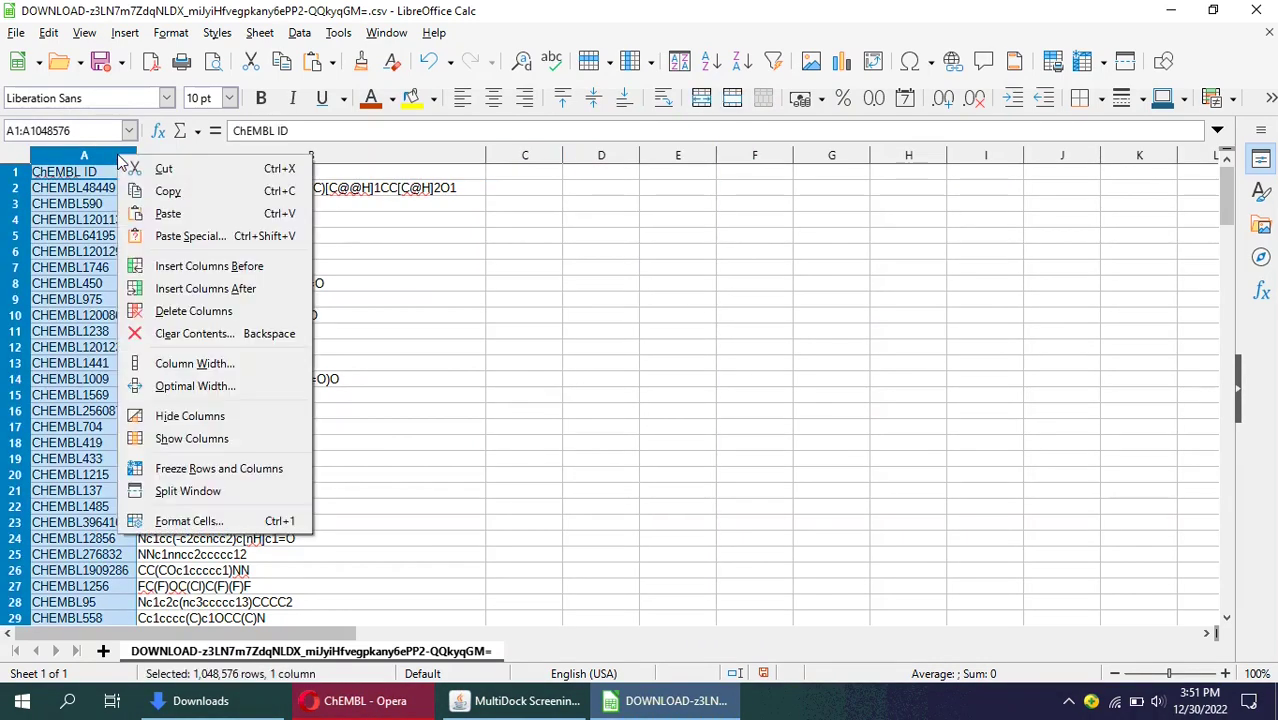
click(193, 288)
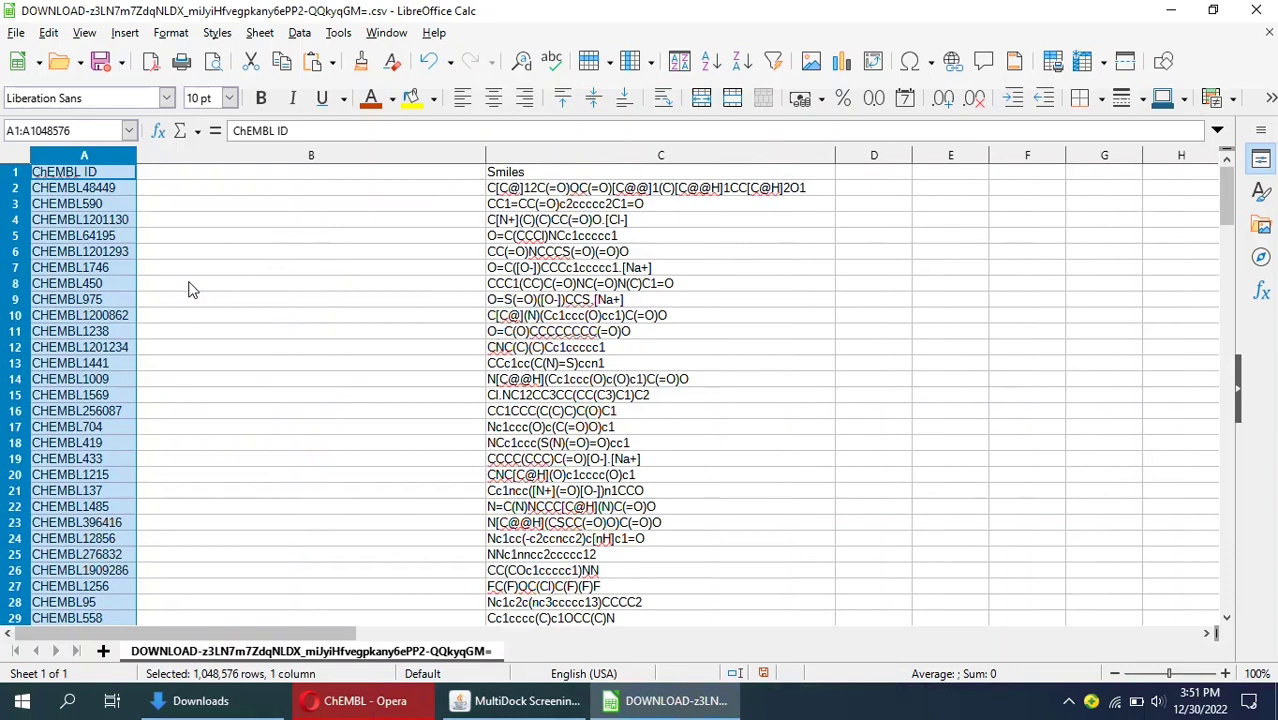
click(84, 178)
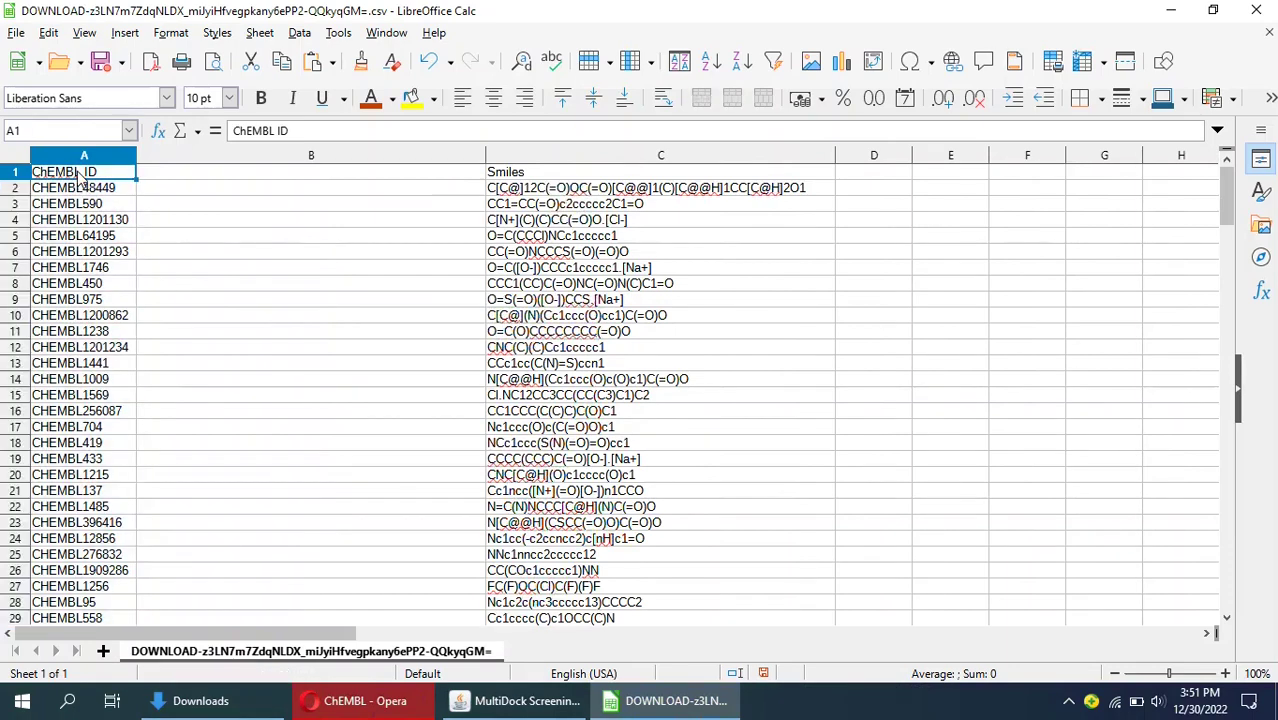
- Rename the ChEMBL ID header in A1 as Name and enter Source as the header of the empty column B
text(Name)
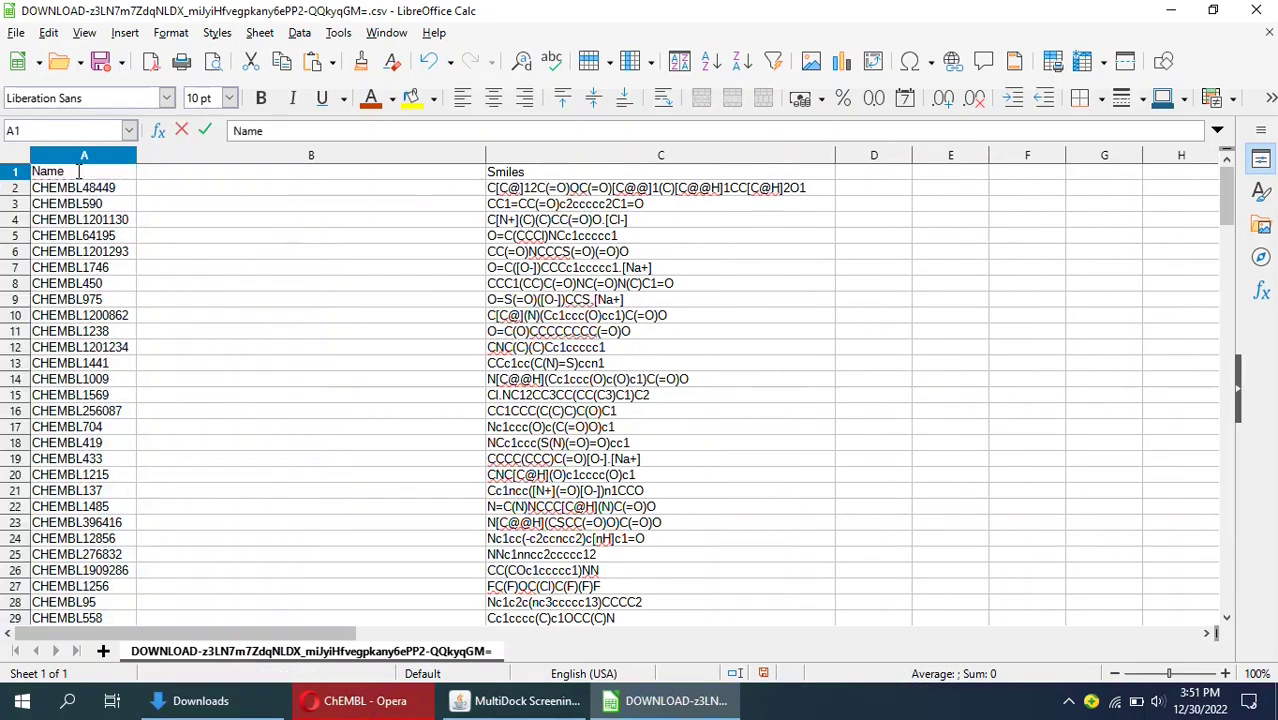
click(177, 174)
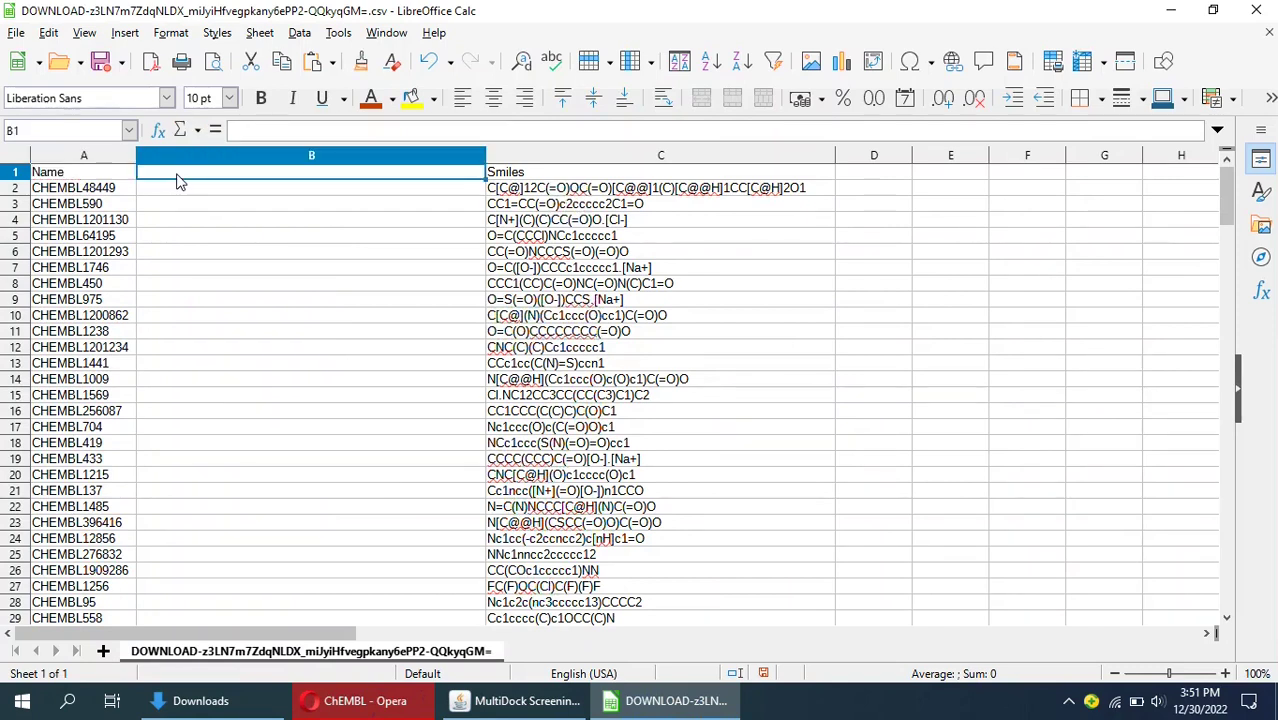
text(Source)
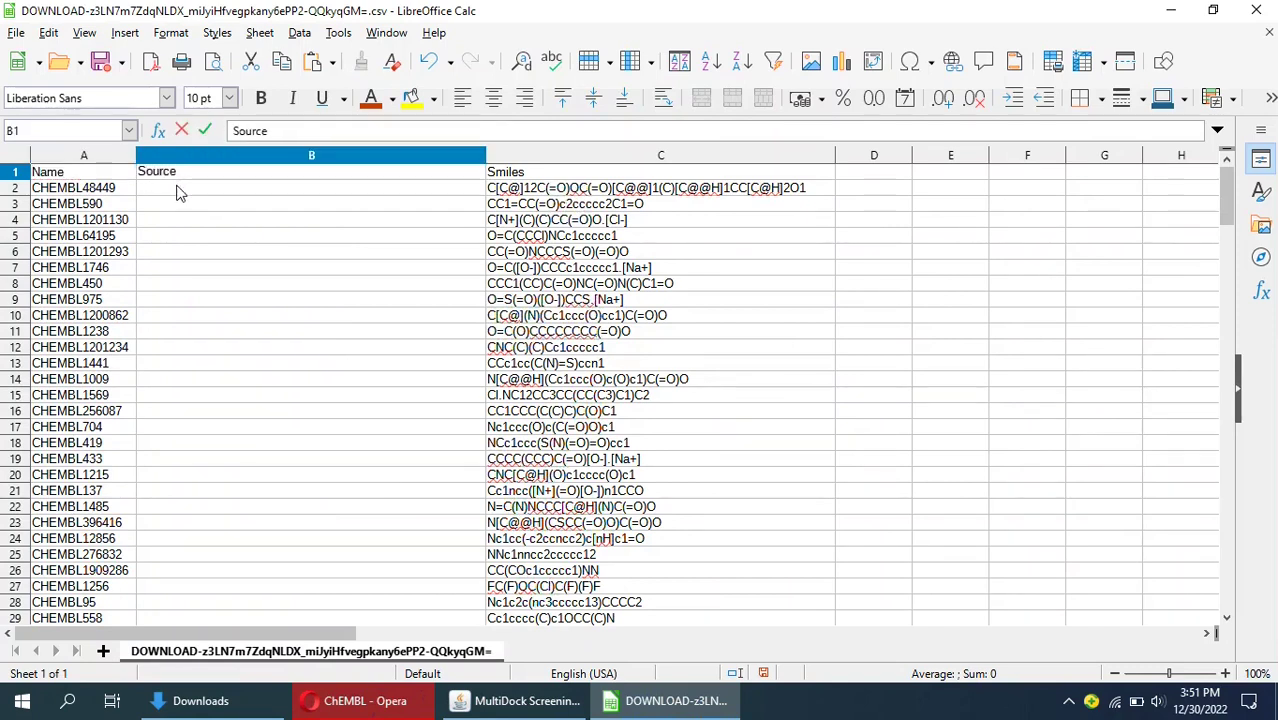
- Enter MW150-200ChEMBL in B2 and fill it down the Source column to the last compound row, B182
click(177, 192)
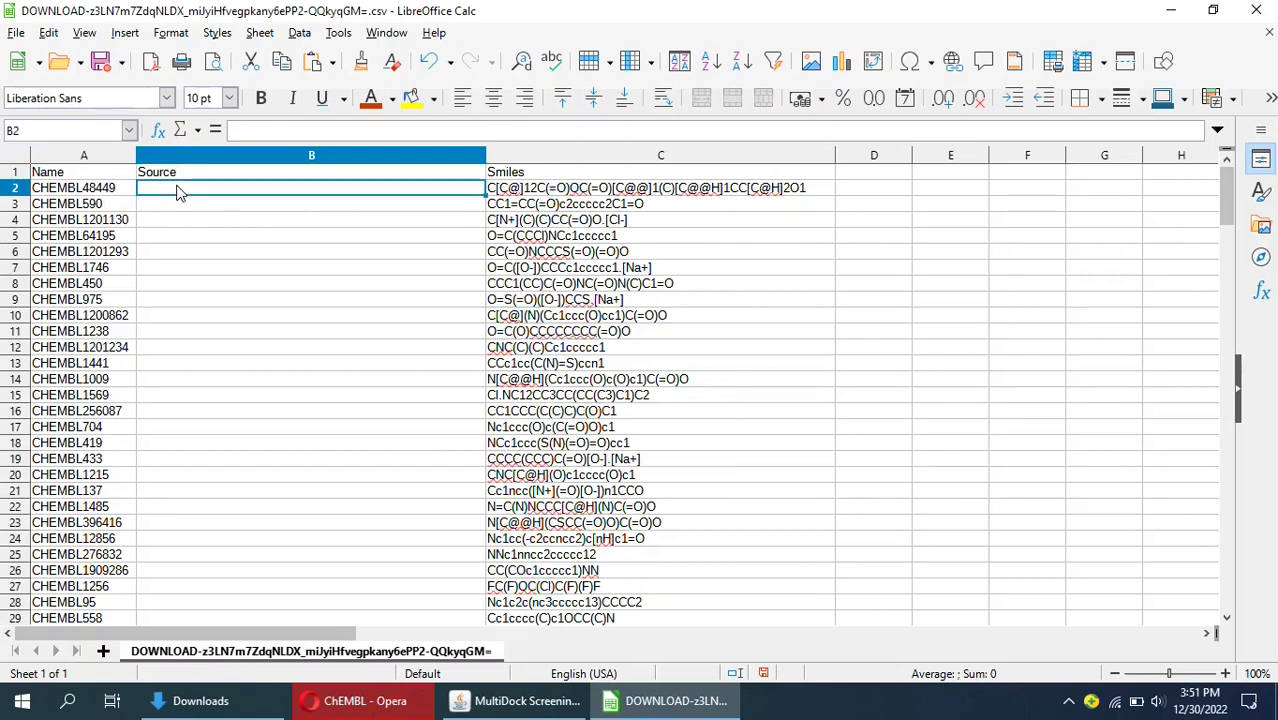
text(M)
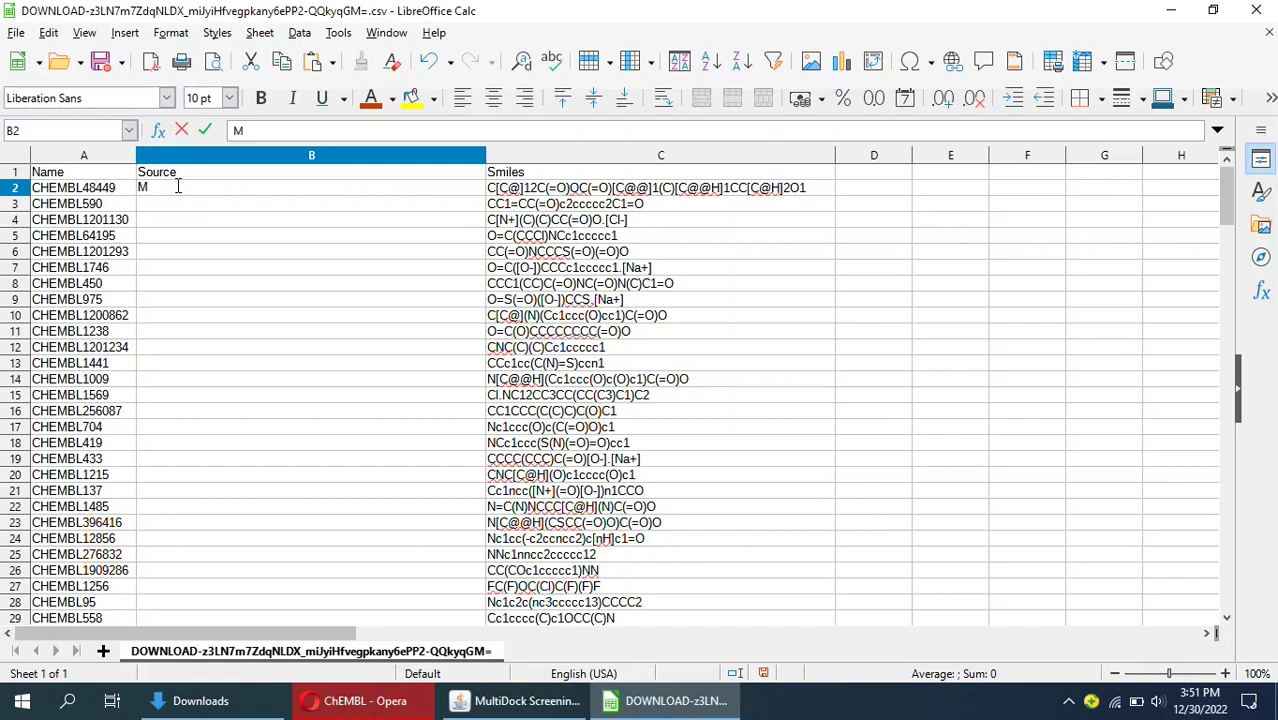
text(W150-200)
text(ChEM)
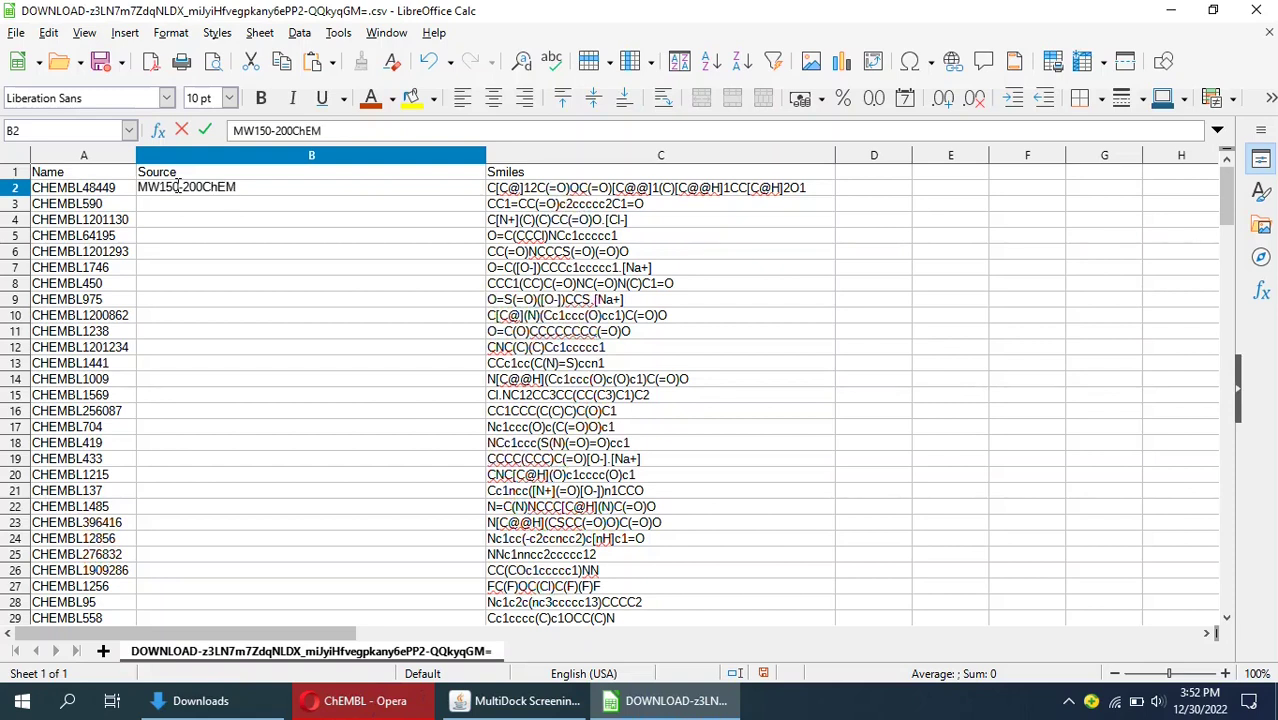
text(BL)
click(388, 220)
click(418, 194)
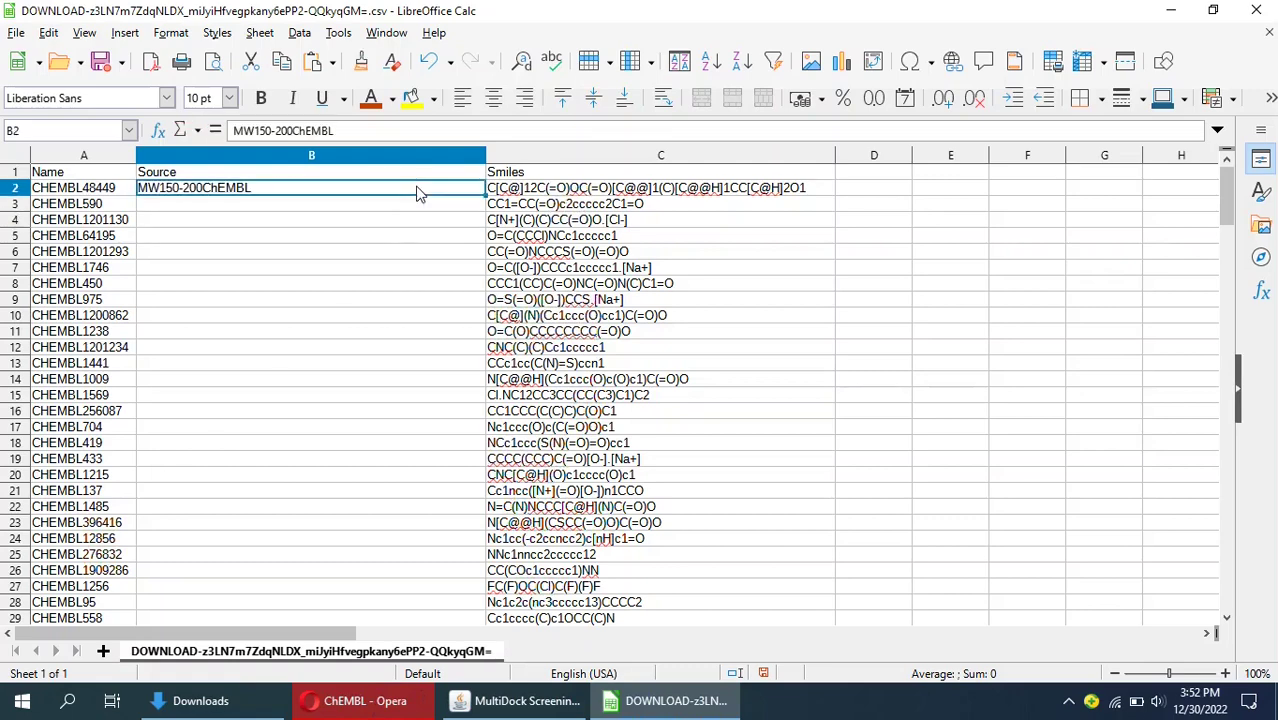
double_click(484, 197)
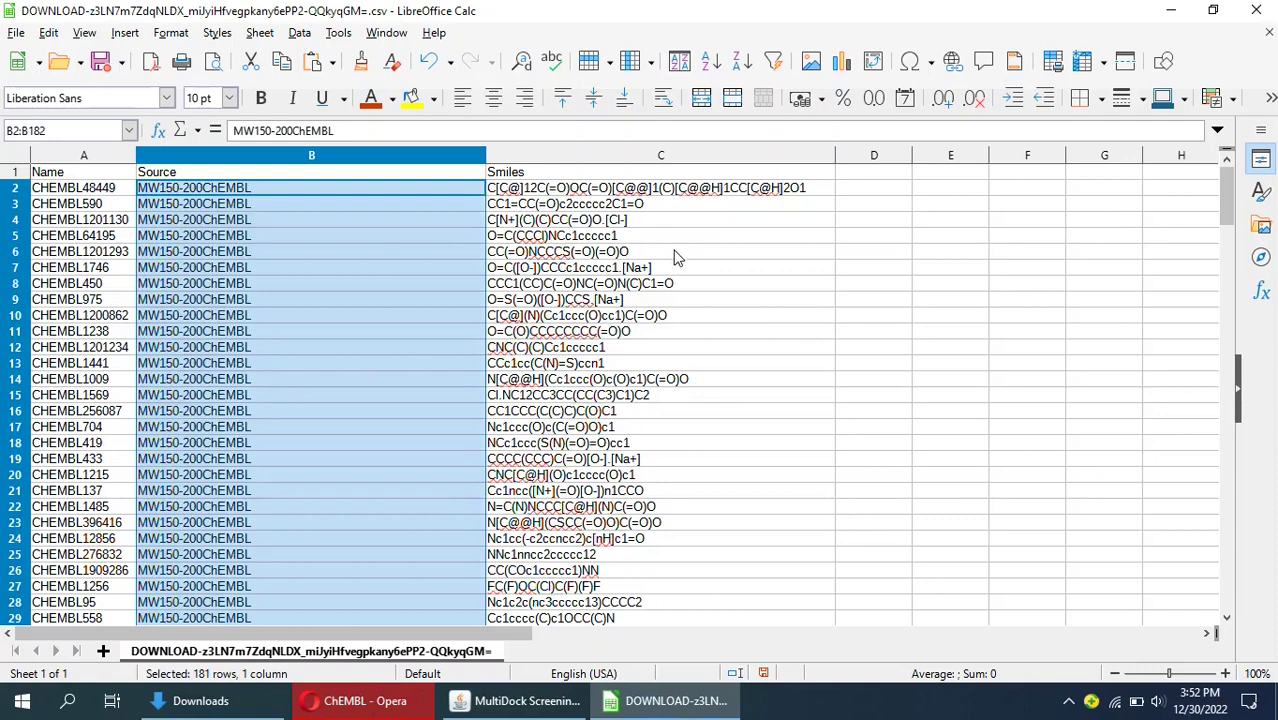
- Save the spreadsheet in Downloads as Data, keeping the Text CSV format, and close it
click(16, 33)
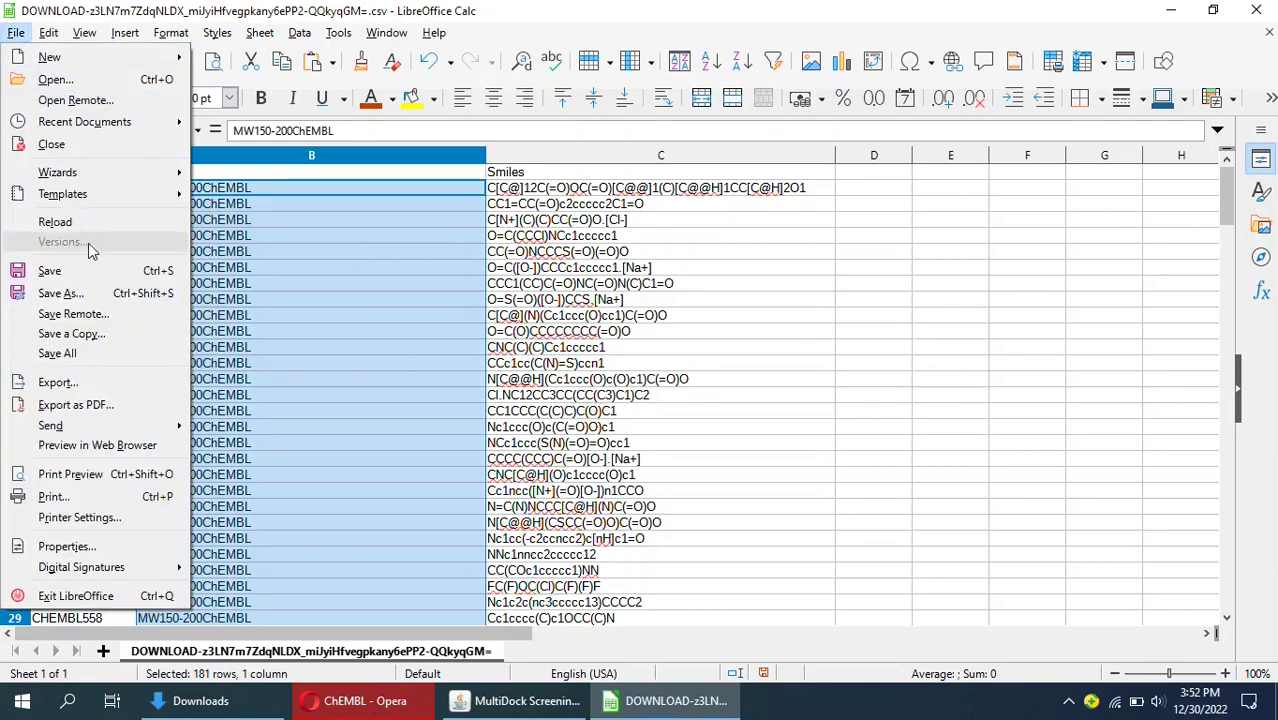
click(86, 292)
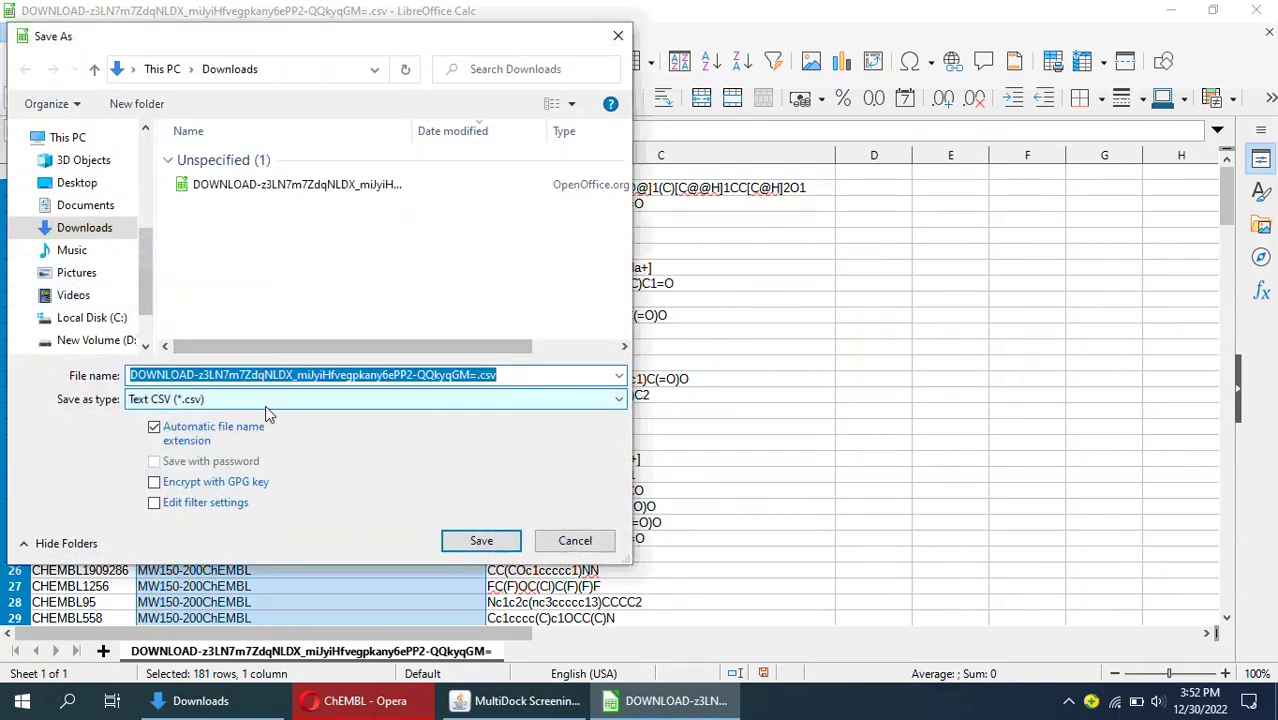
text(Data)
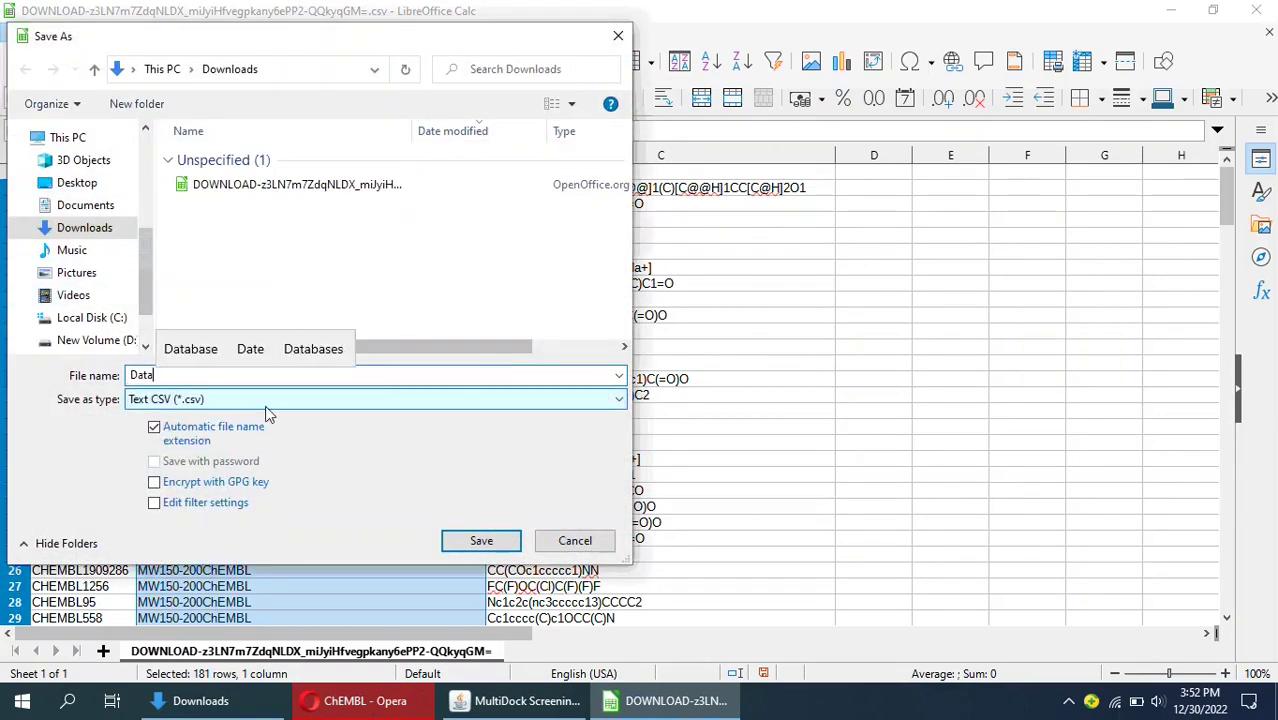
click(478, 543)
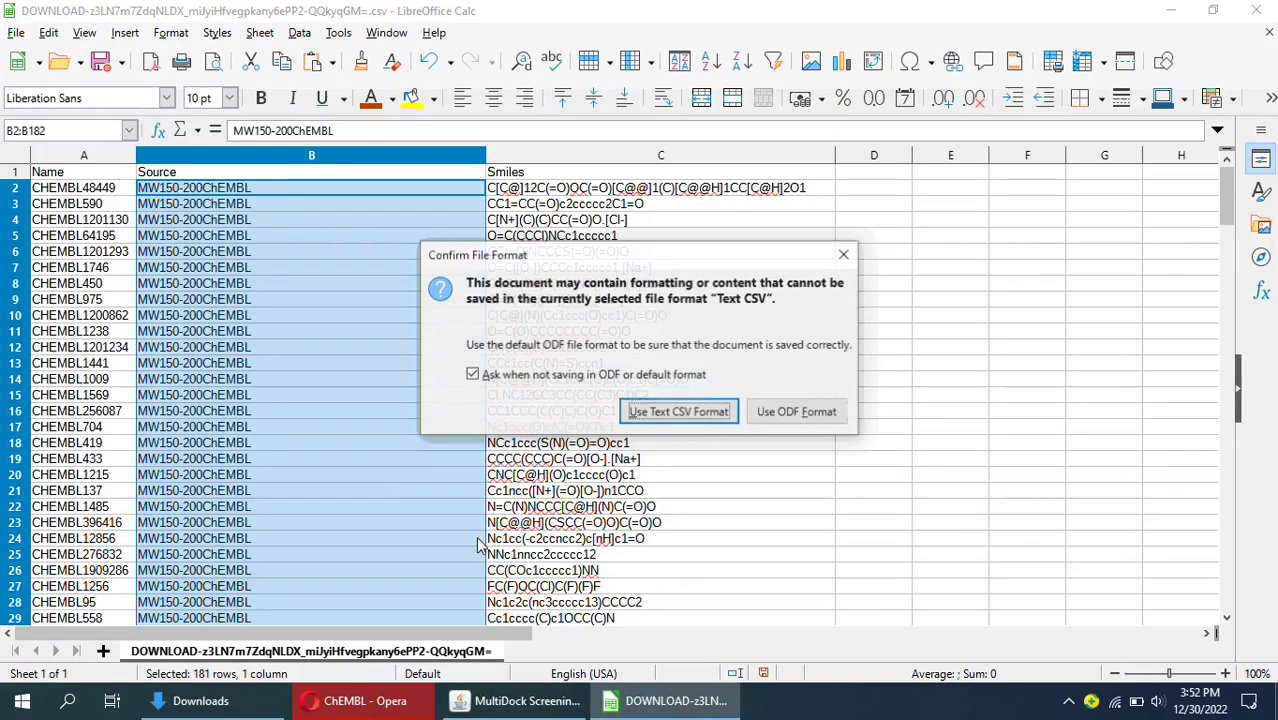
click(679, 414)
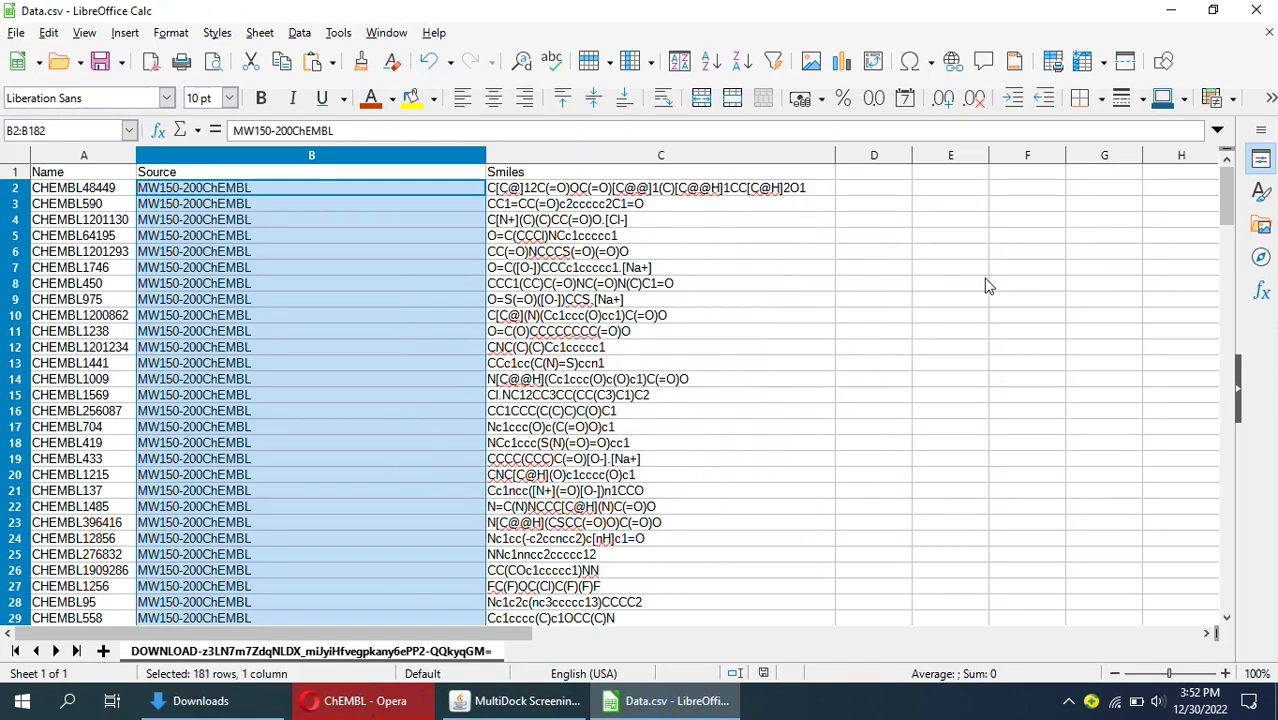
click(1262, 10)
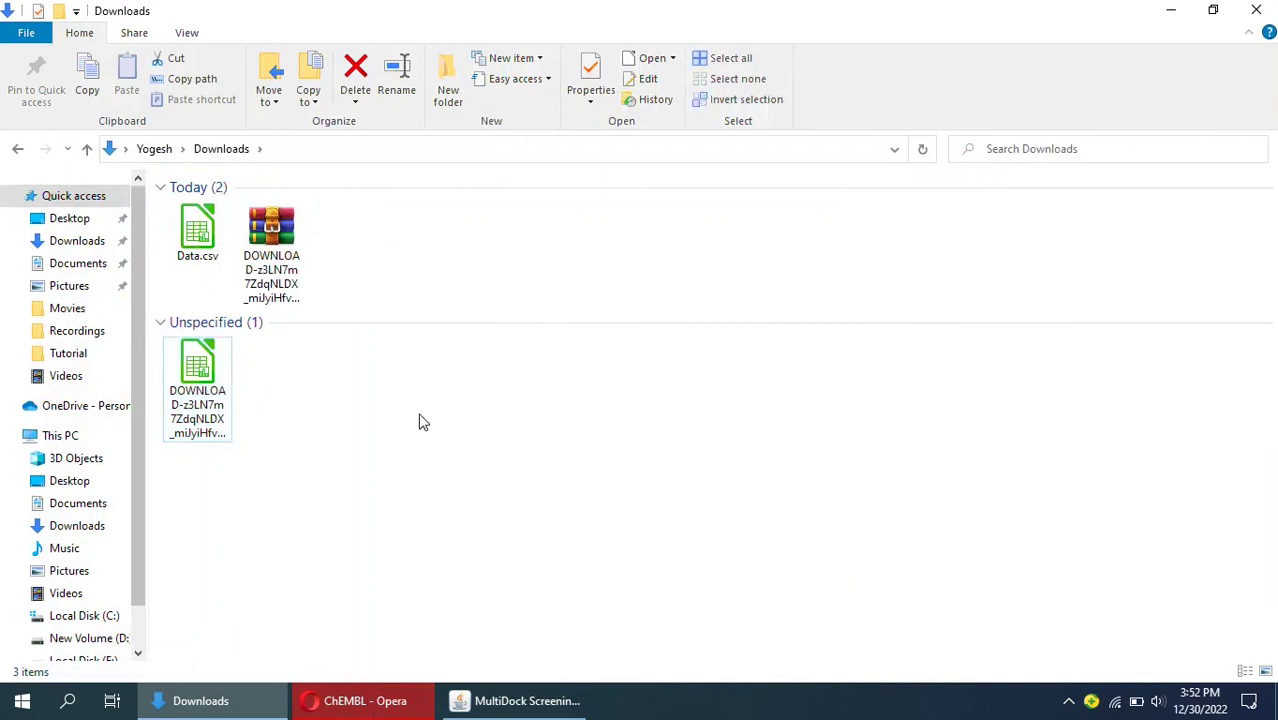
- Open Data.csv from the Downloads folder in Notepad
click(198, 236)
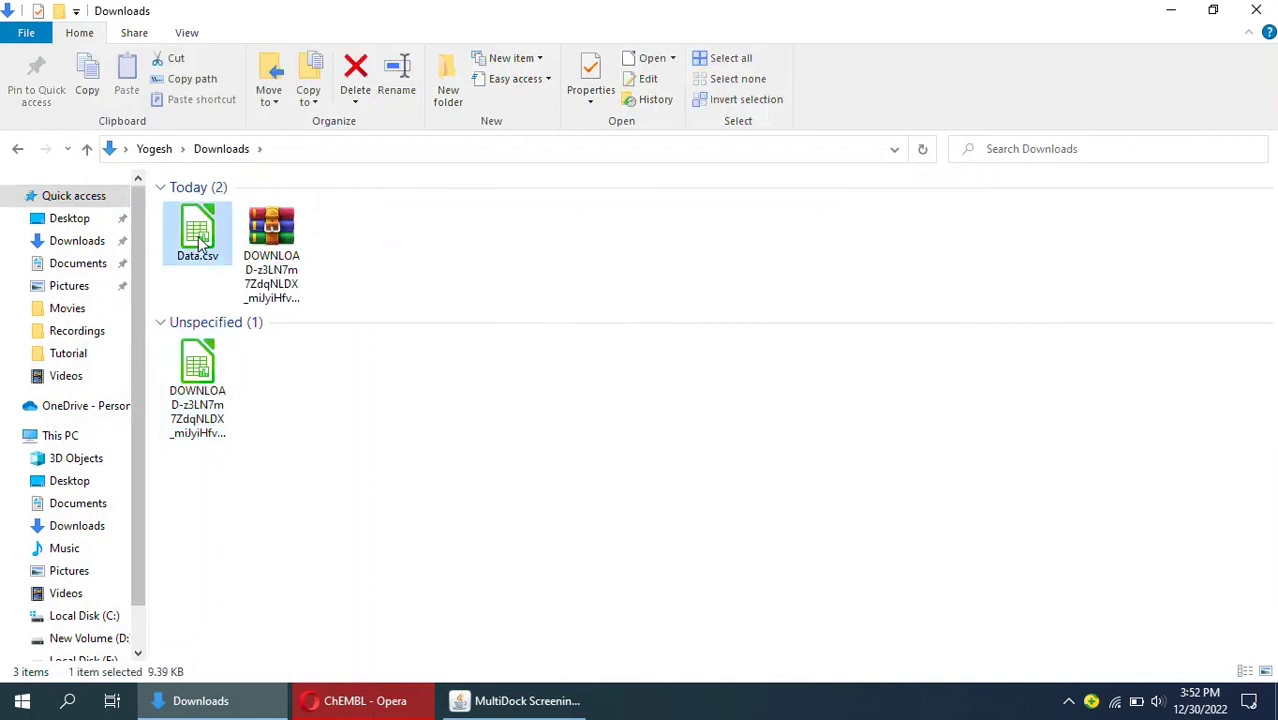
right_click(200, 238)
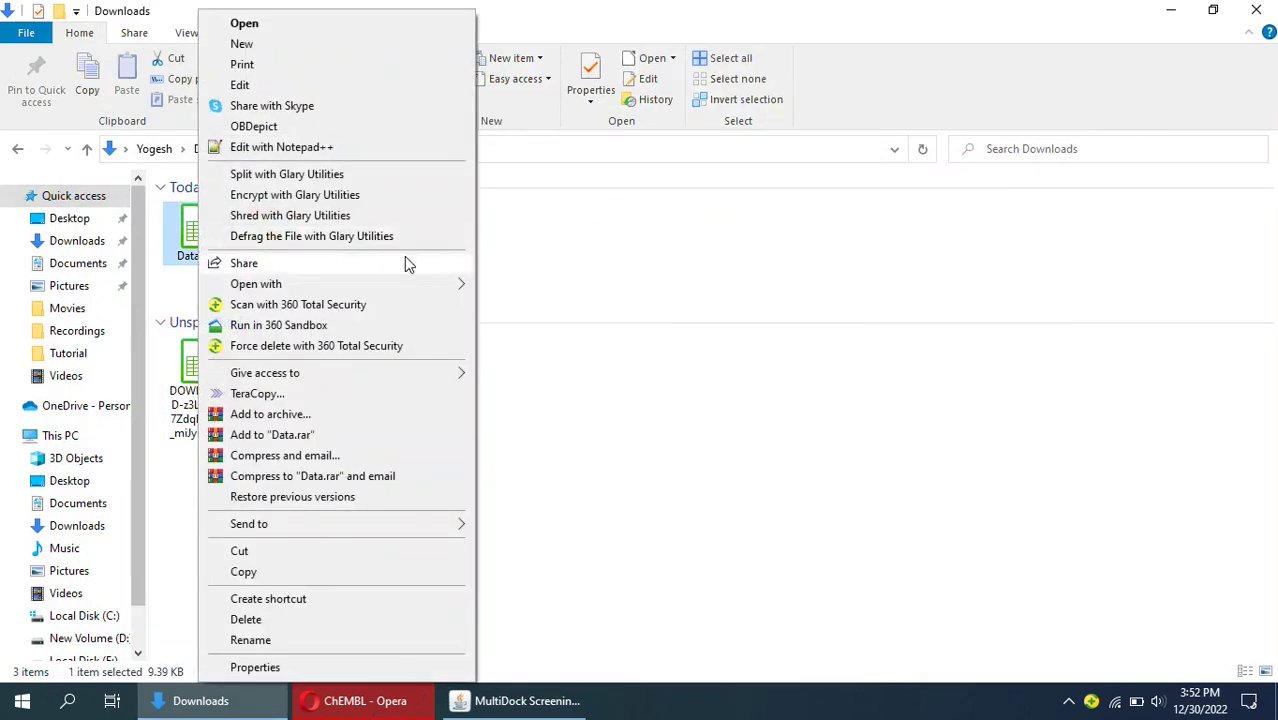
mouse_move(424, 285)
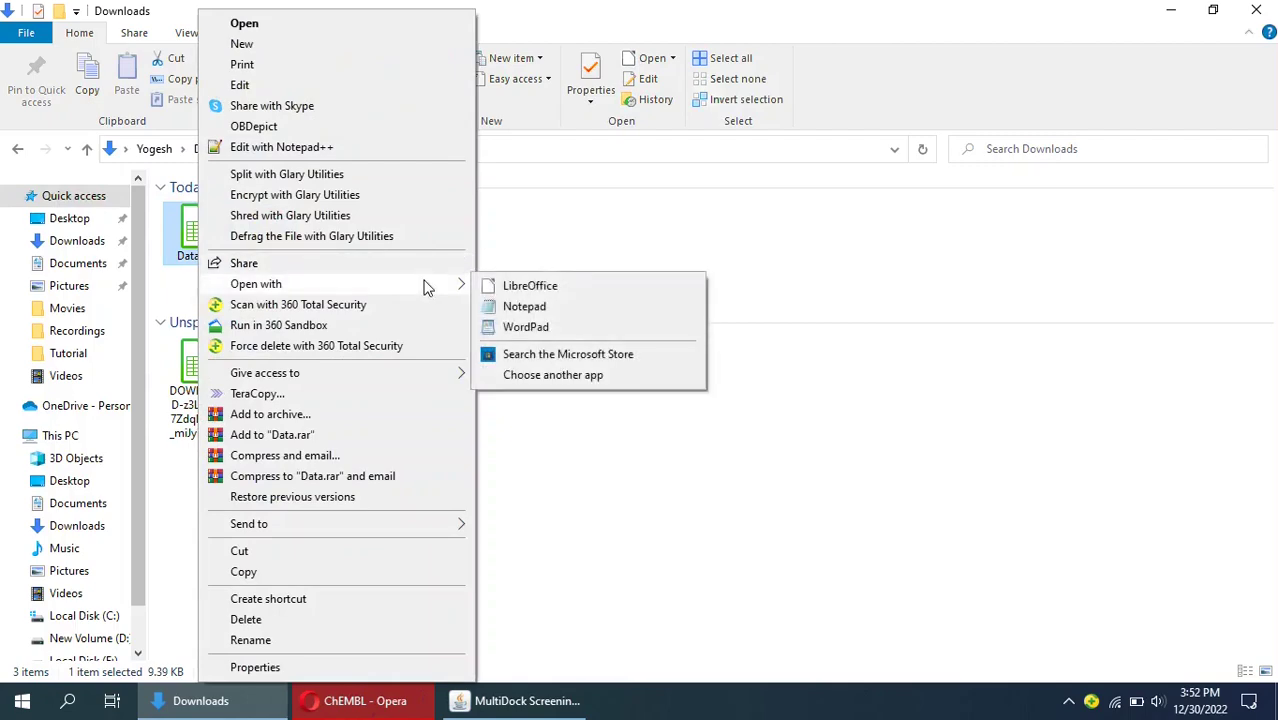
click(526, 308)
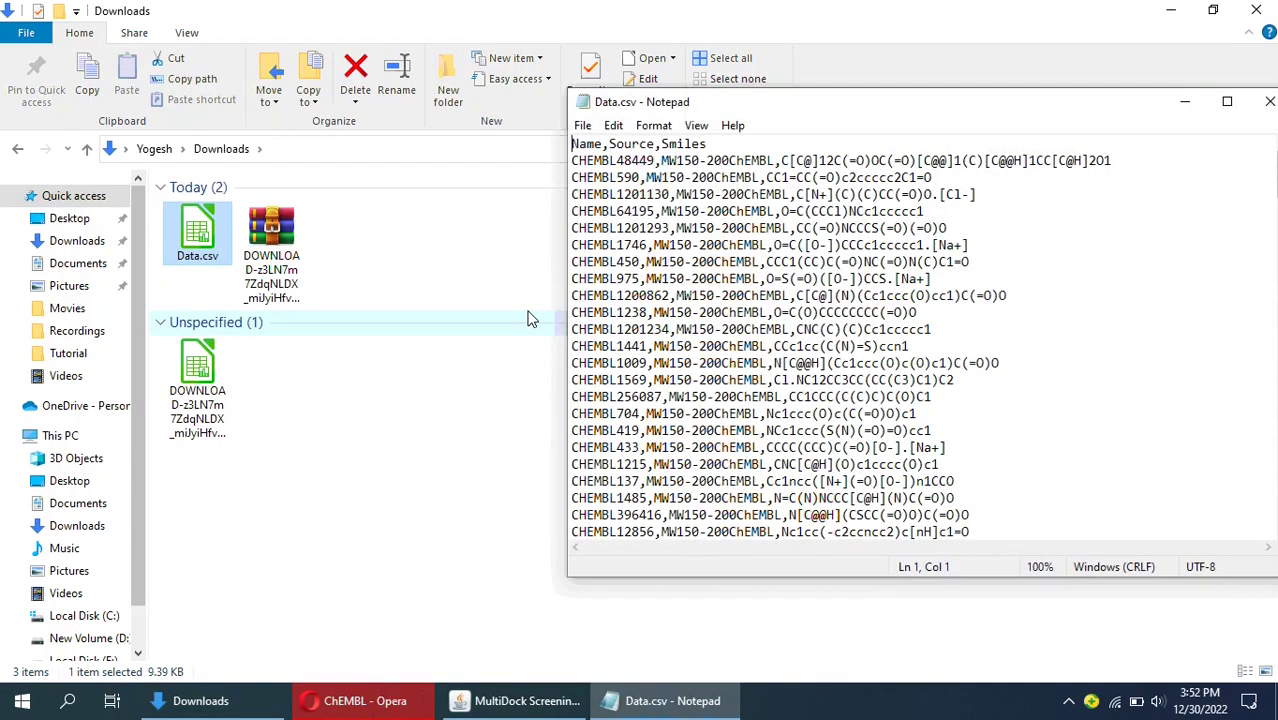
- Replace every comma in Data.csv with a tab character copied from the end of the header line
click(717, 143)
key(Tab)
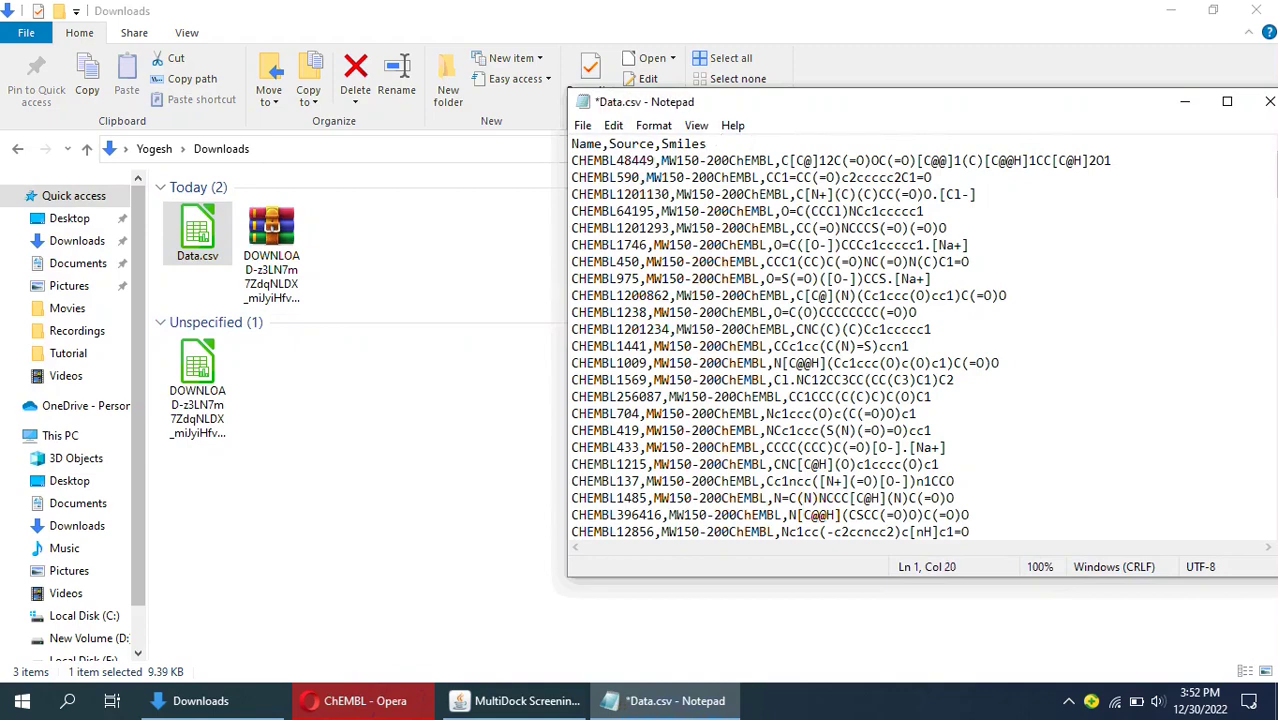
key(shift+Left)
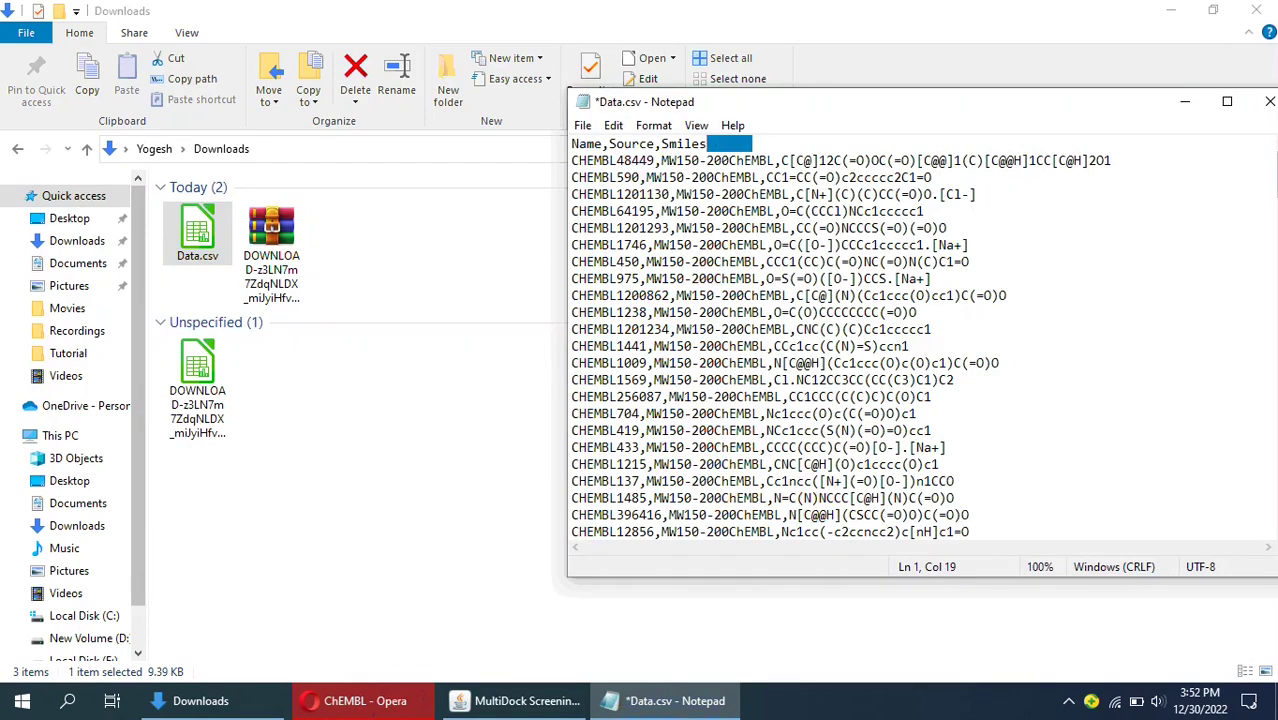
key(ctrl+h)
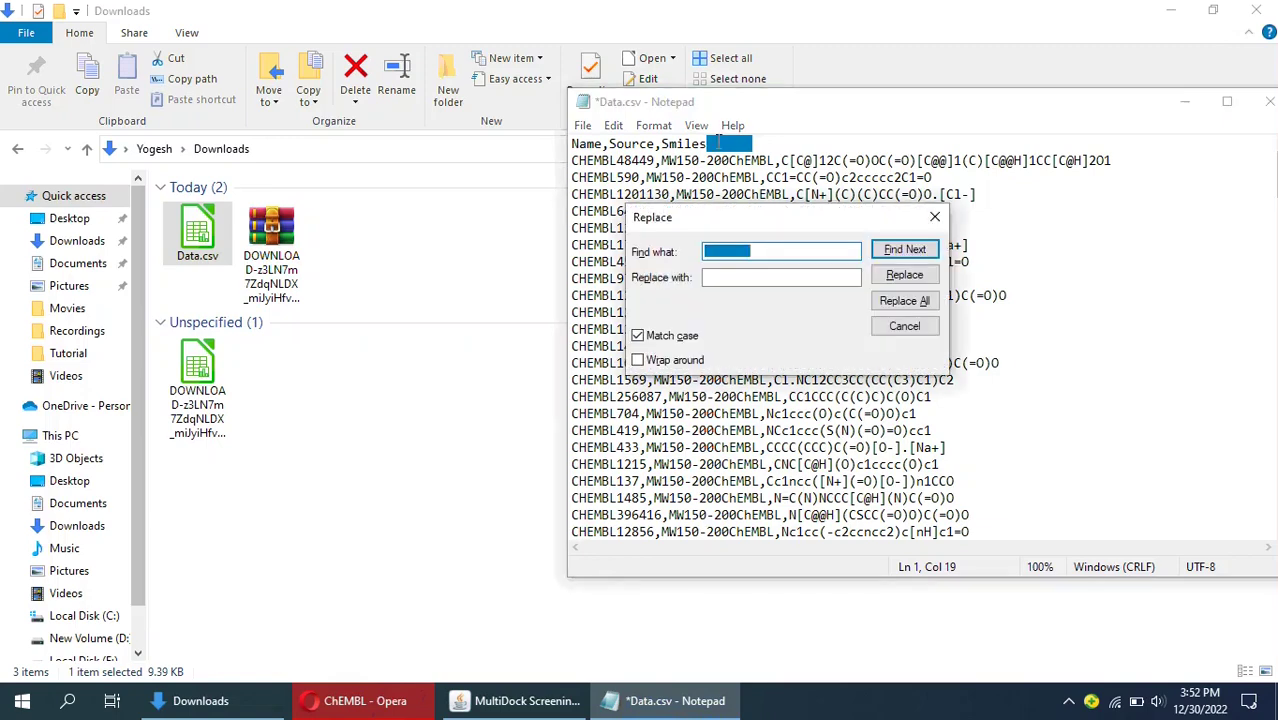
click(769, 252)
key(BackSpace)
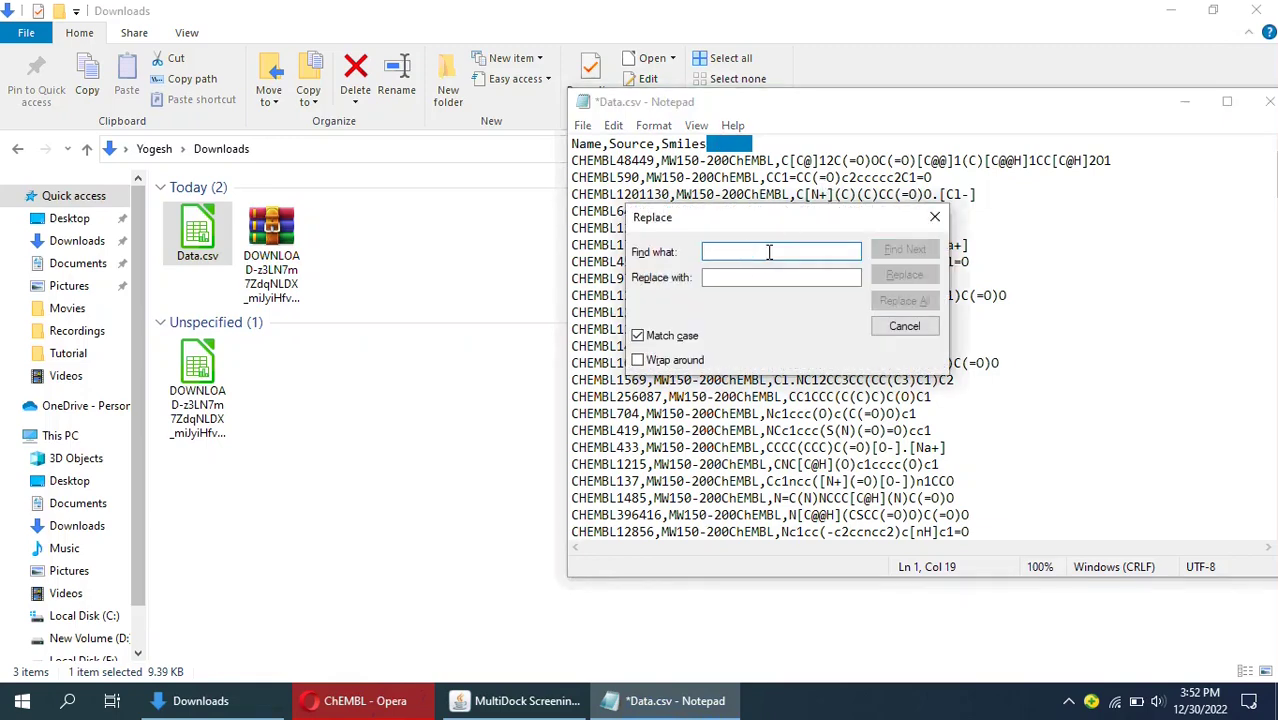
text(.)
click(754, 277)
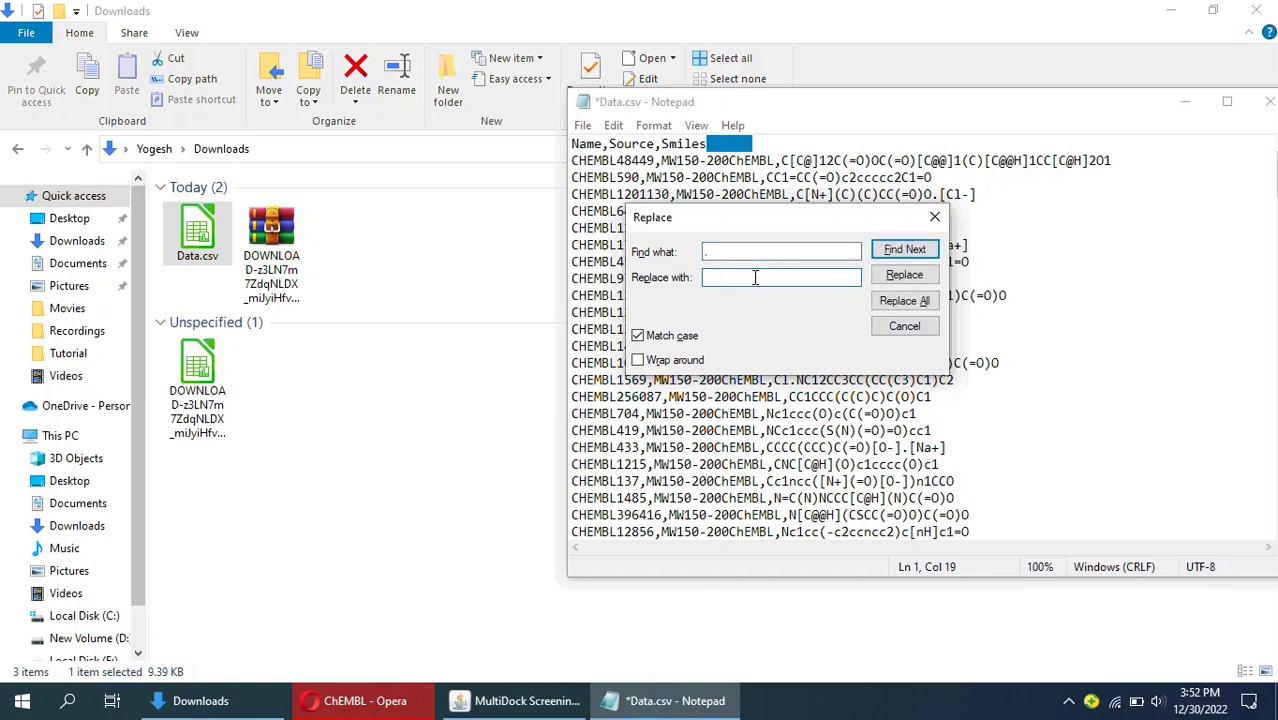
click(903, 303)
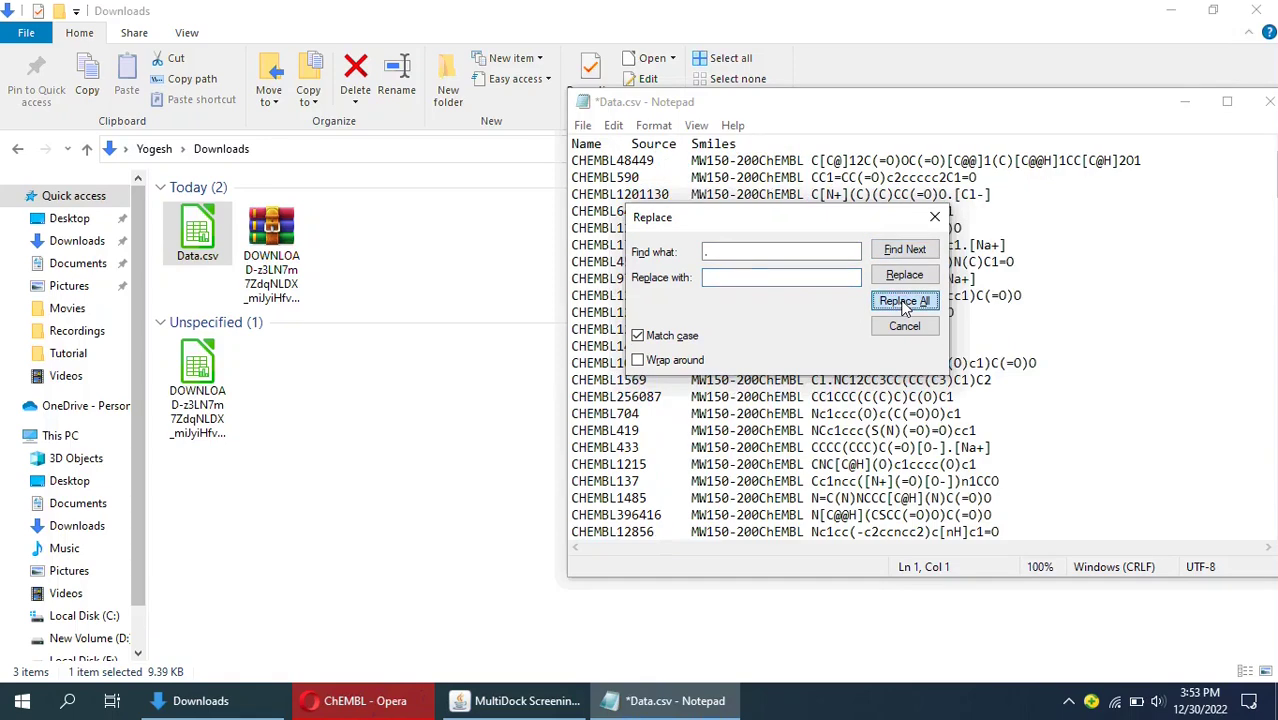
click(935, 219)
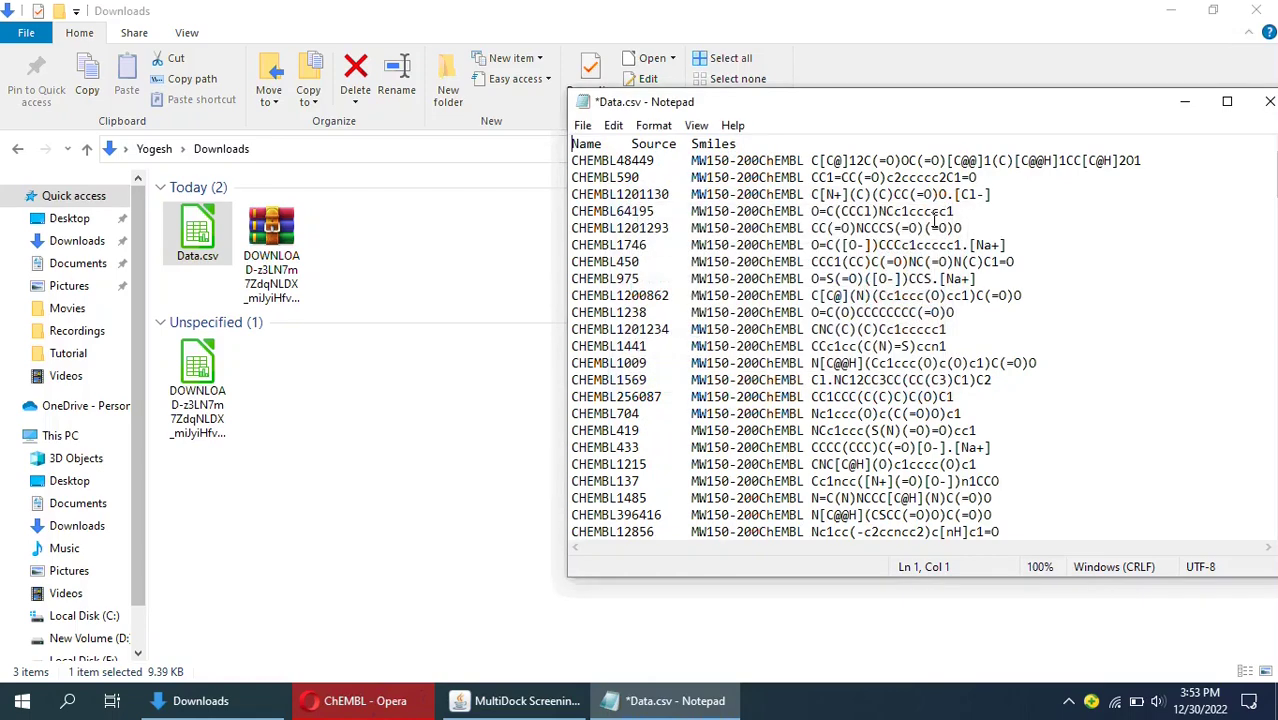
- Save the tab-separated text in Downloads as Data.txt and close the file
click(585, 126)
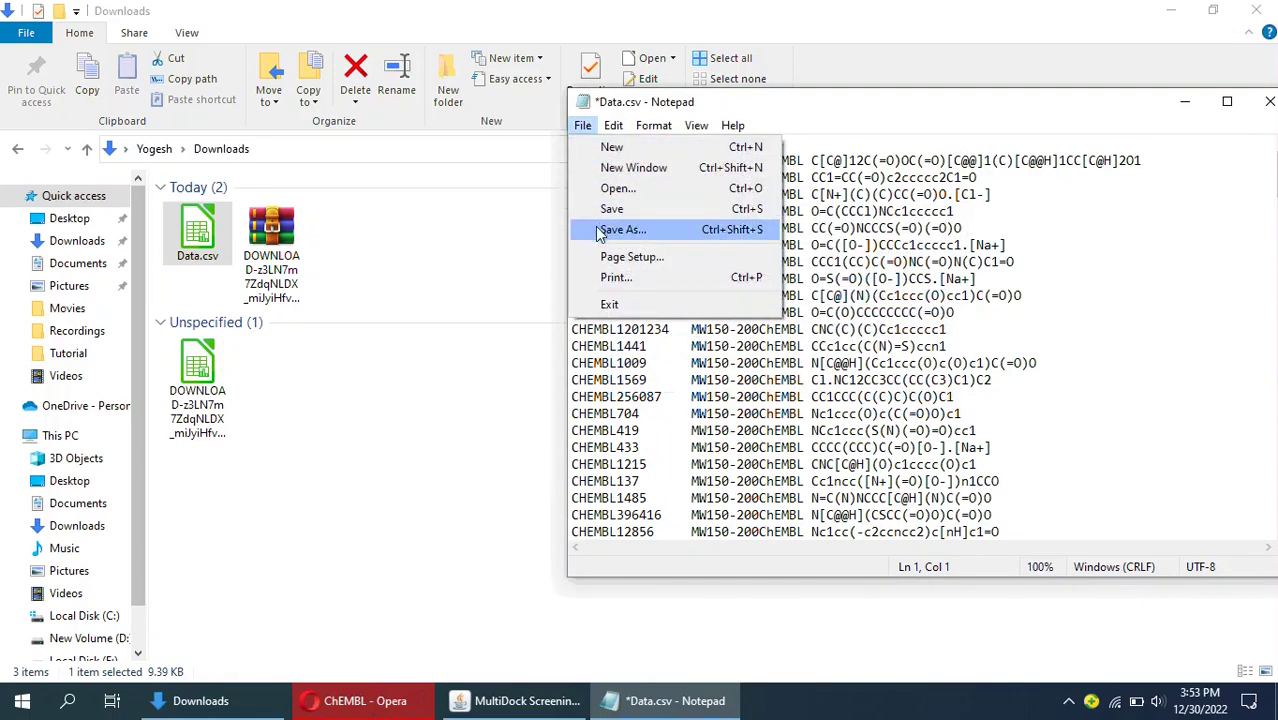
click(599, 231)
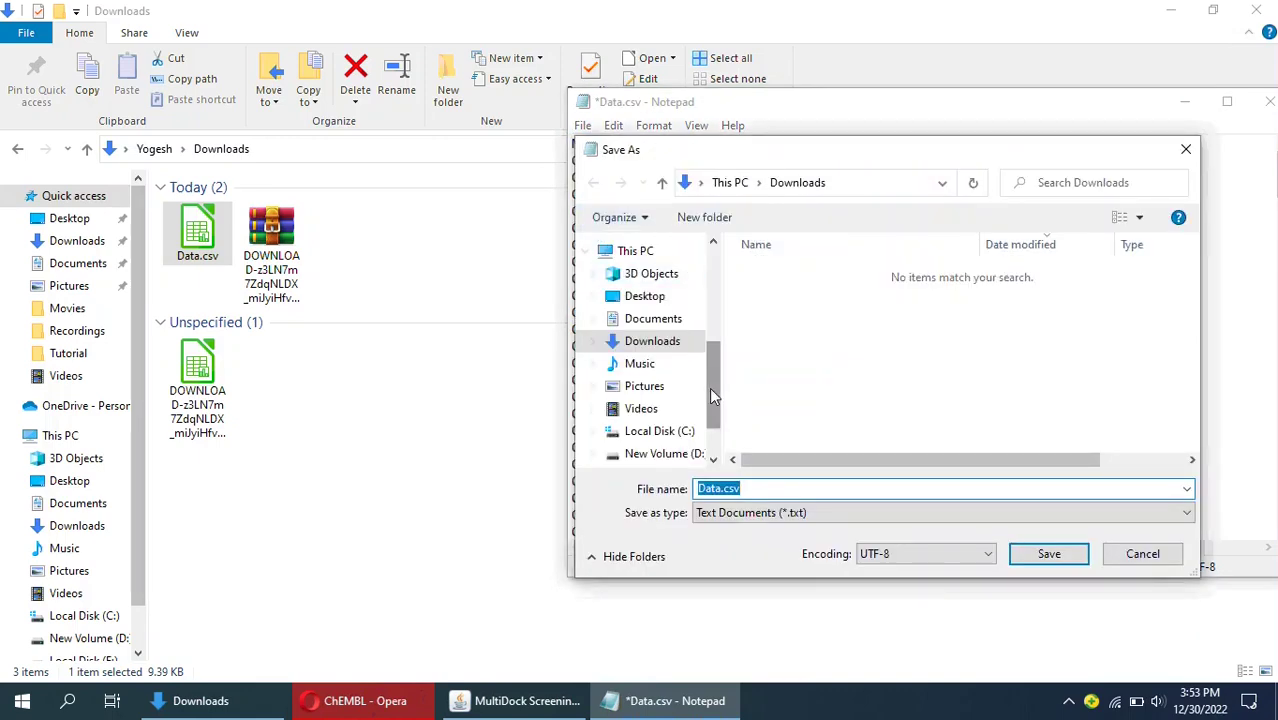
click(764, 489)
key(BackSpace)
key(BackSpace)
key(BackSpace)
key(BackSpace)
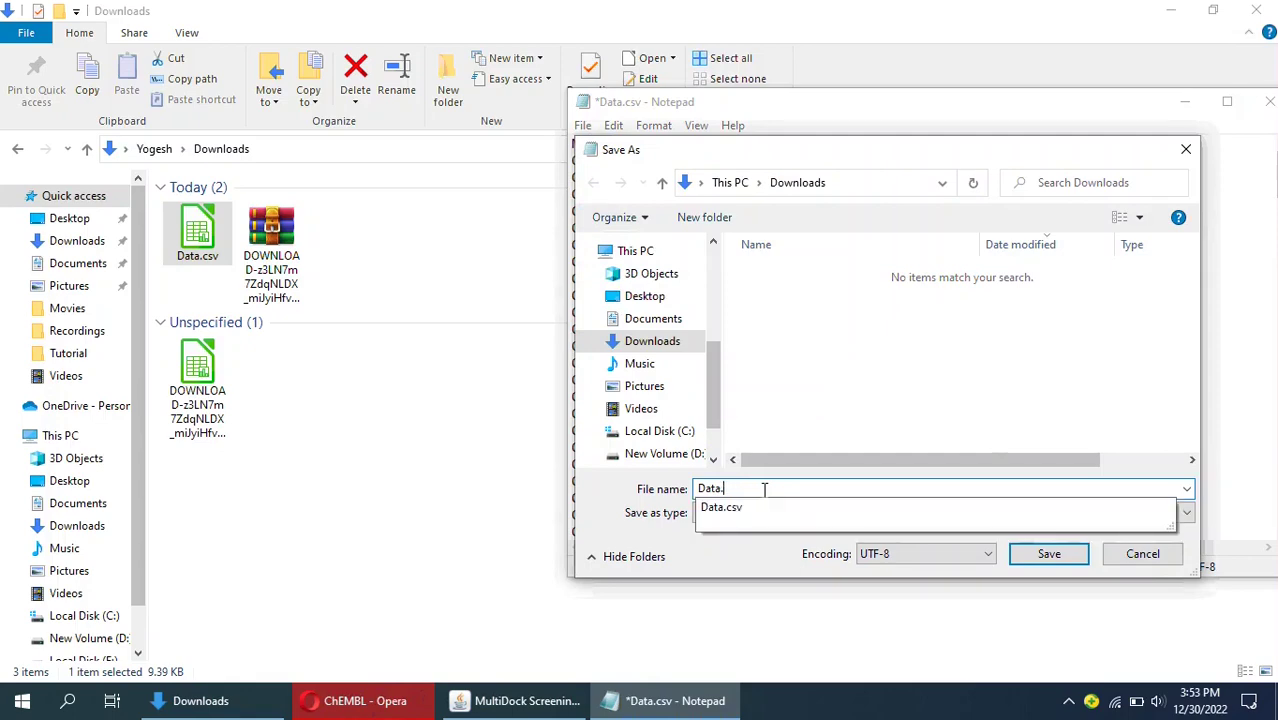
click(741, 541)
click(1040, 558)
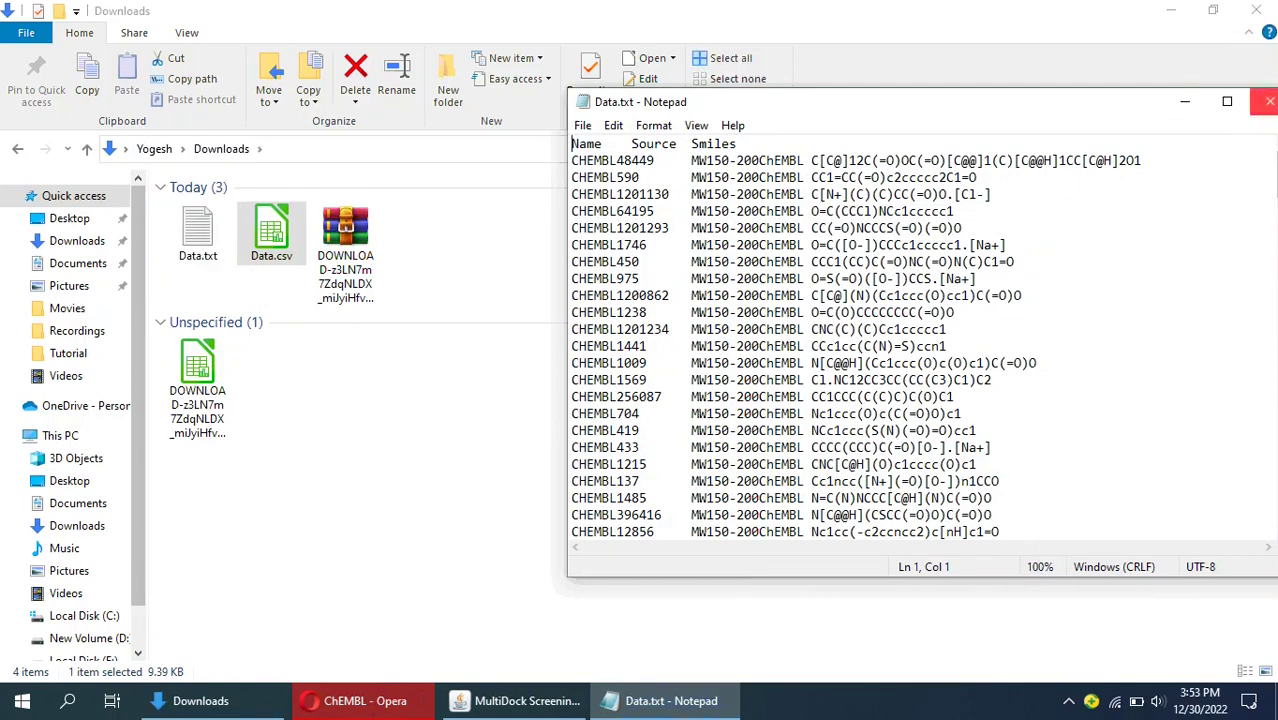
click(1270, 101)
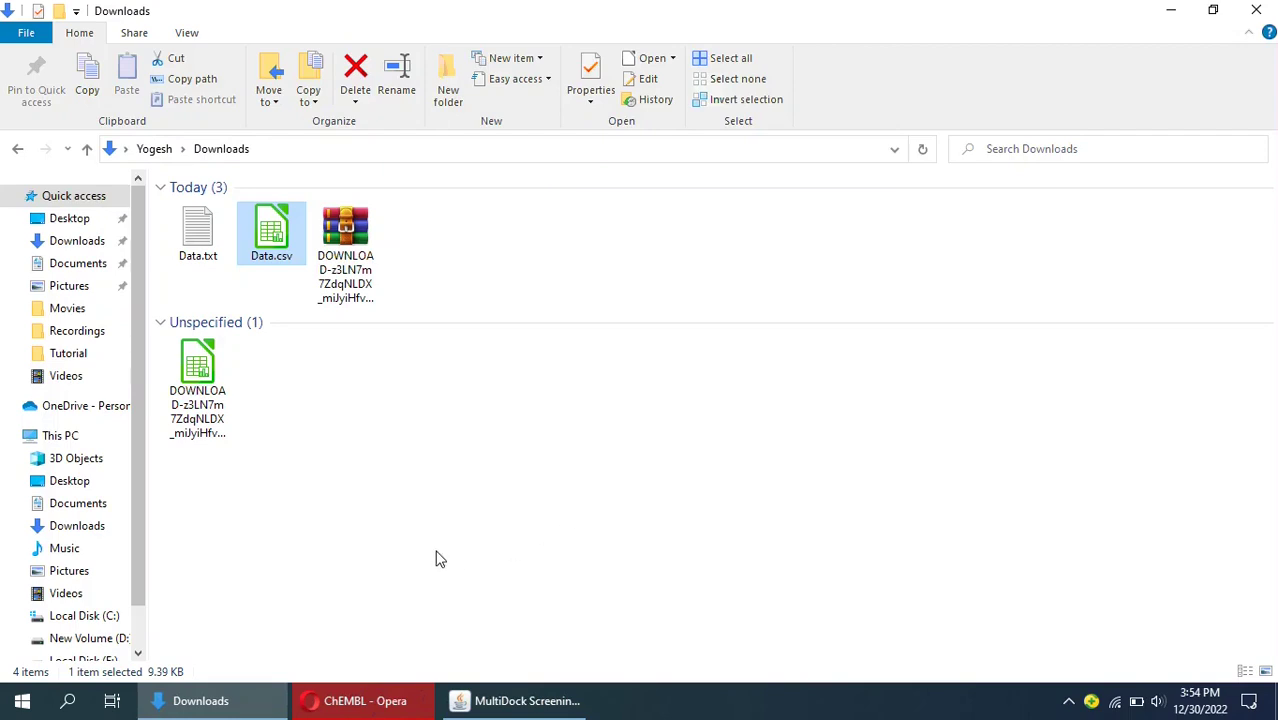
- Switch to the MultiDock Screening Tool and open its Ligand Manager
click(528, 714)
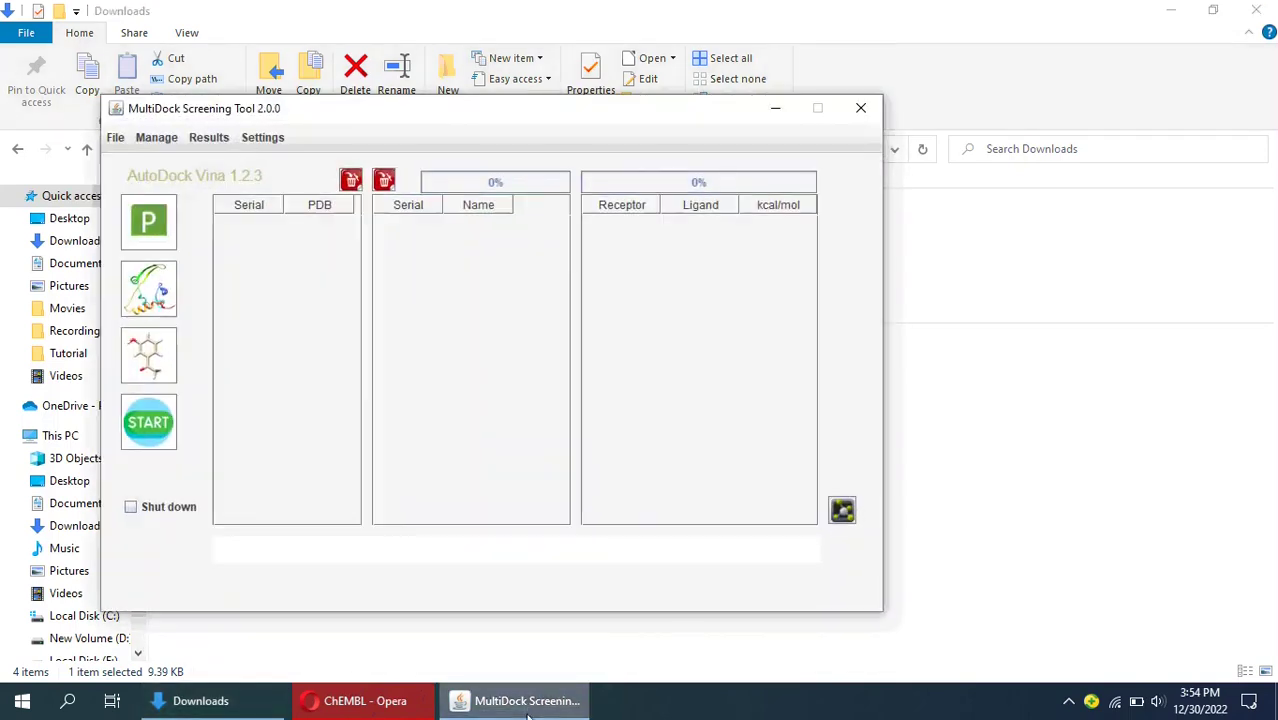
click(166, 138)
click(174, 165)
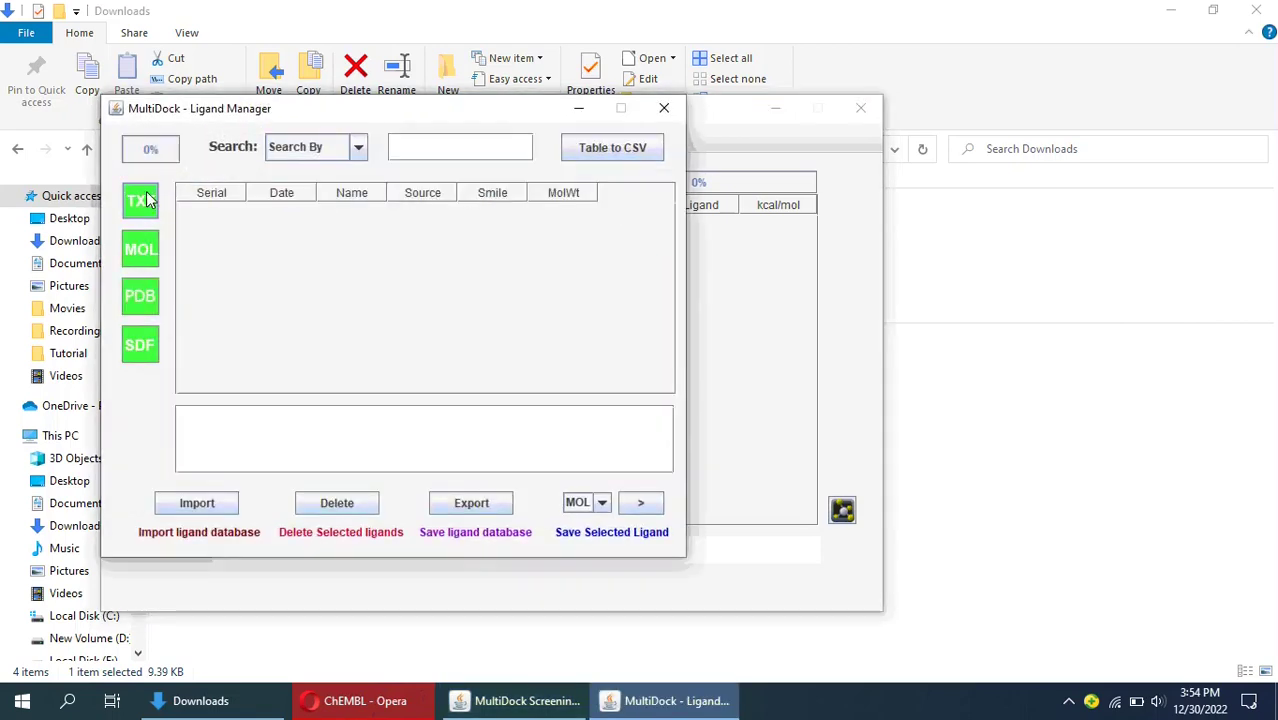
- Import the compounds from Data.txt in the Downloads folder into the ligand database as a TXT file
click(142, 200)
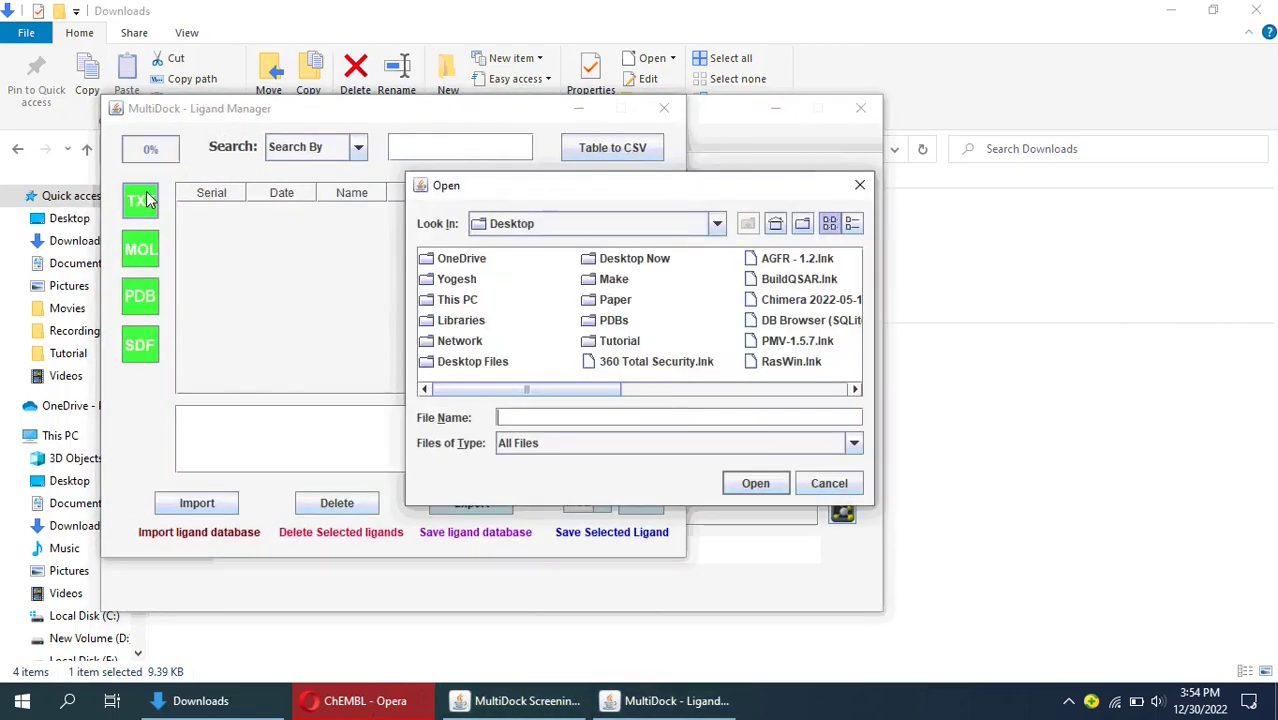
click(718, 224)
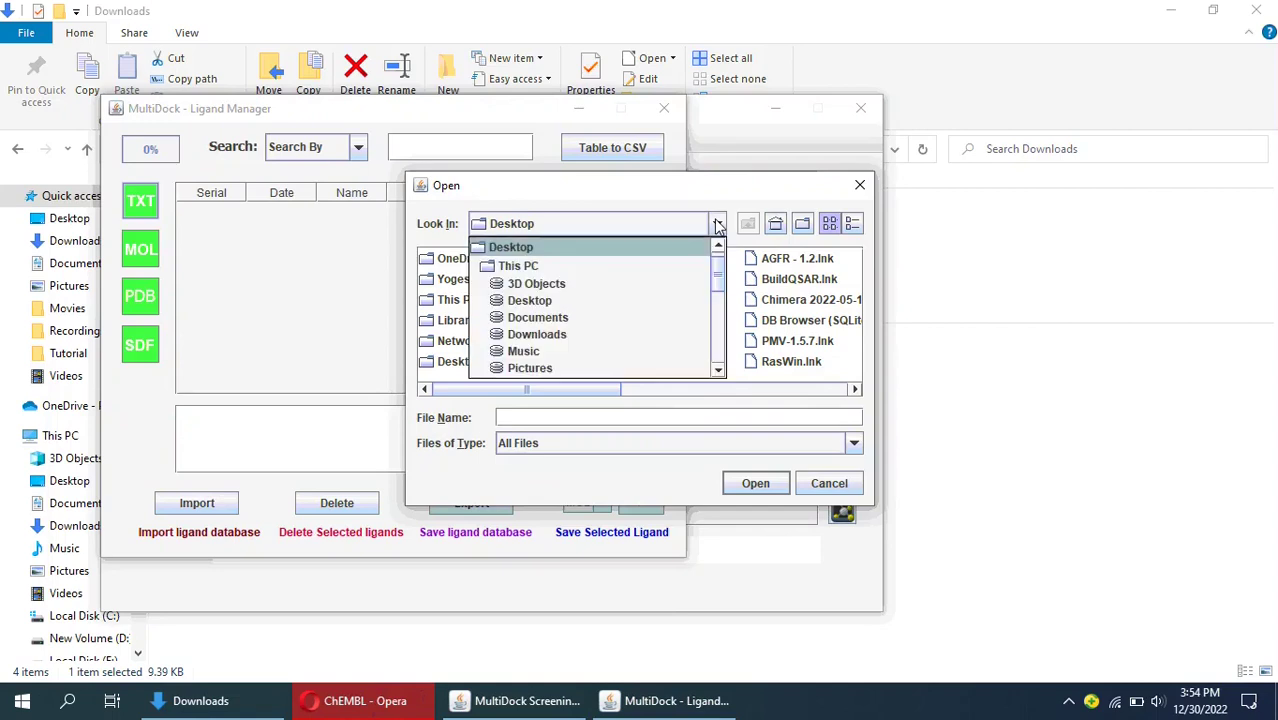
click(679, 335)
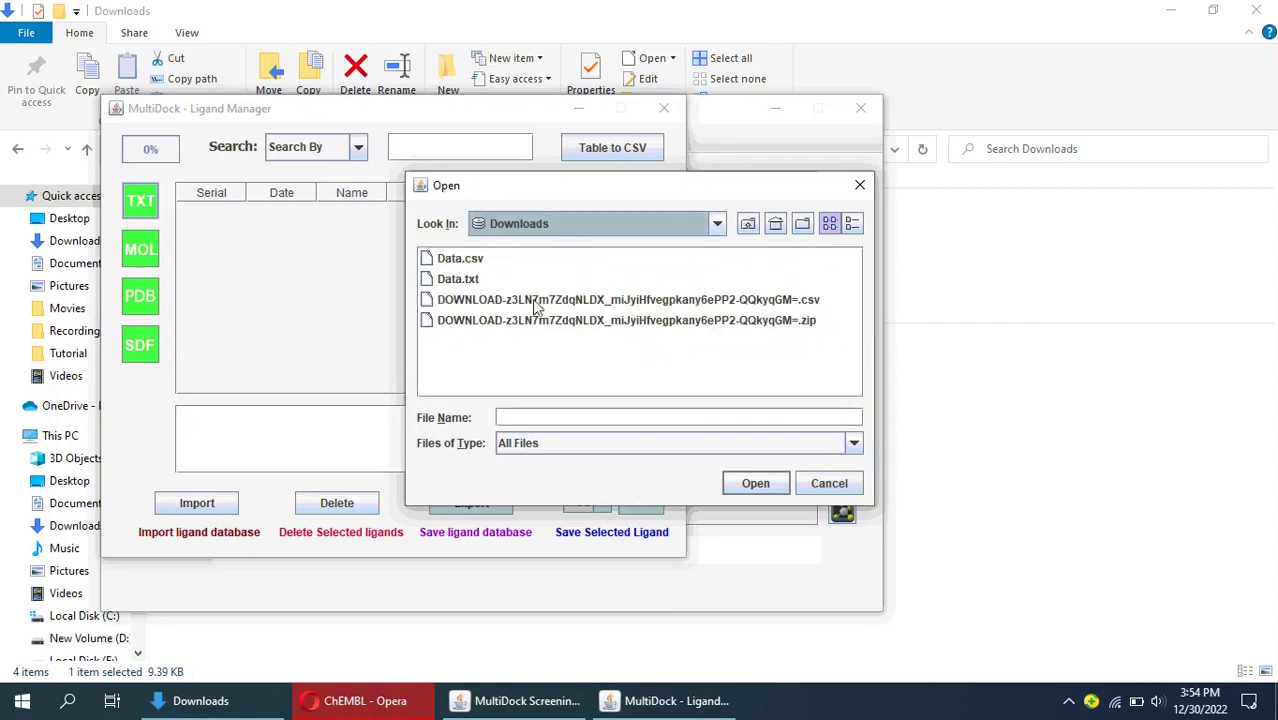
click(468, 279)
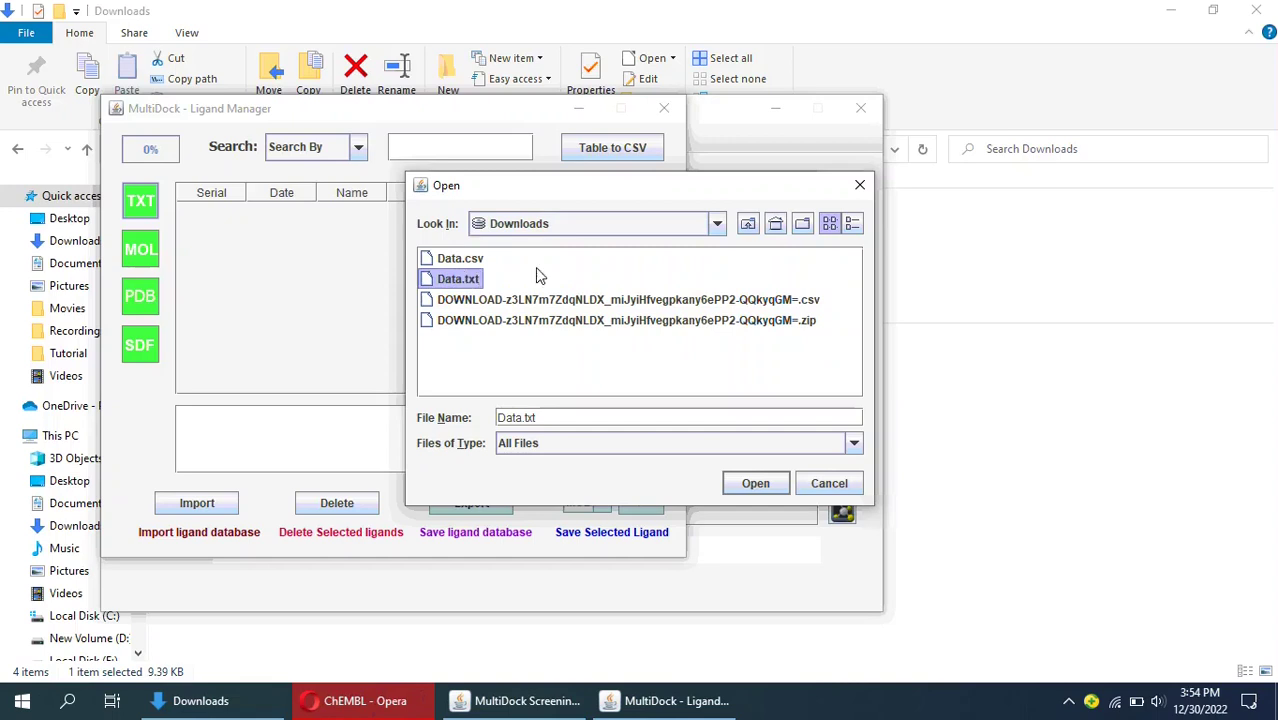
click(746, 486)
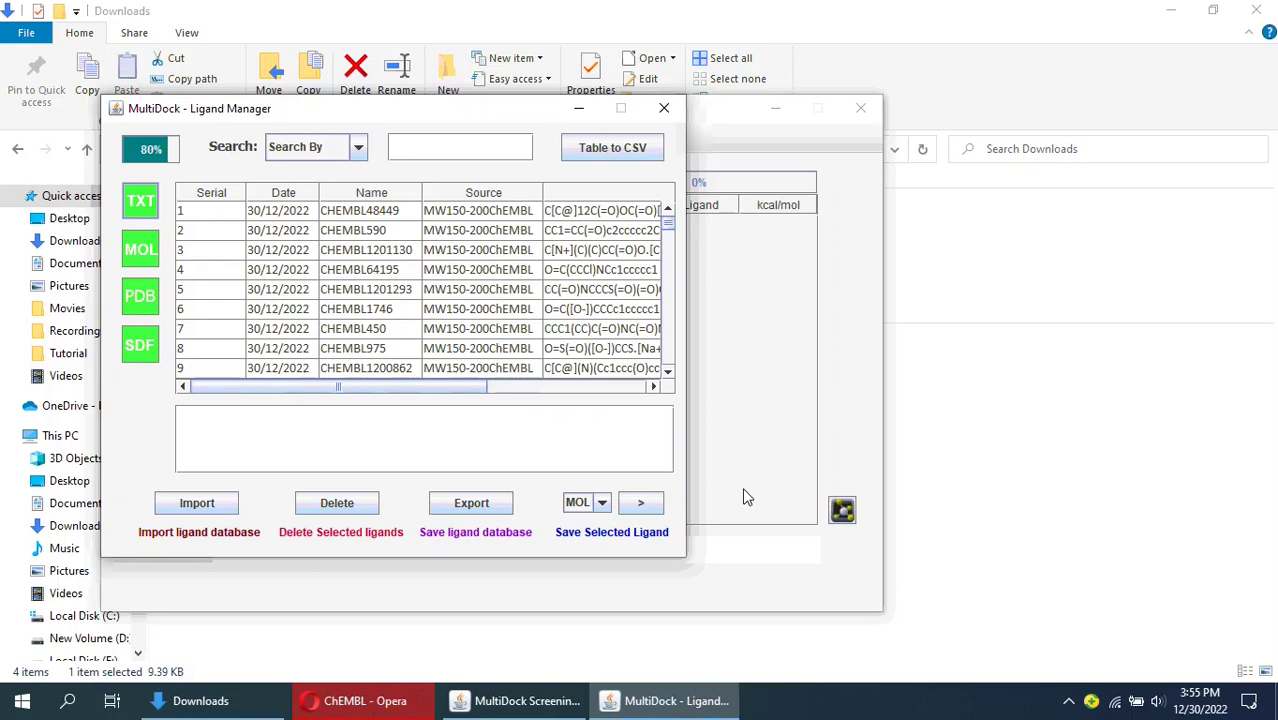
- Minimize the Downloads folder and ChEMBL browser windows, and close the Ligand Manager once the import is complete
click(1165, 10)
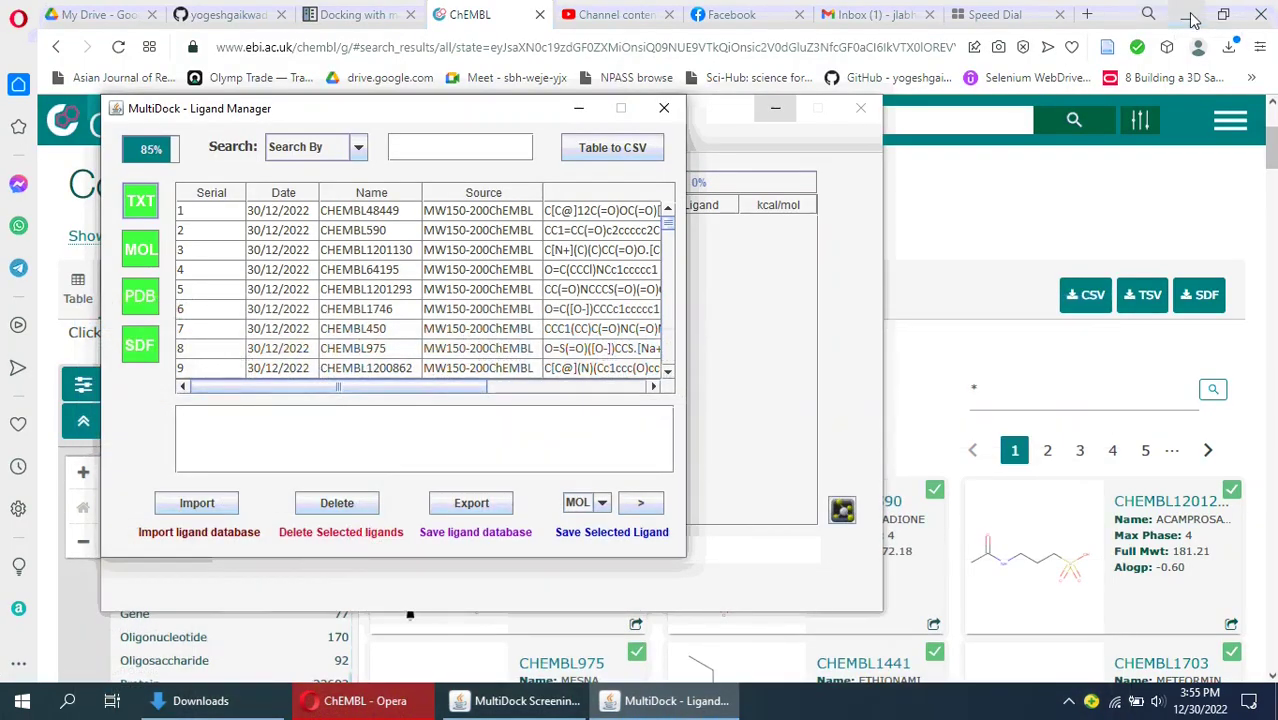
click(1188, 16)
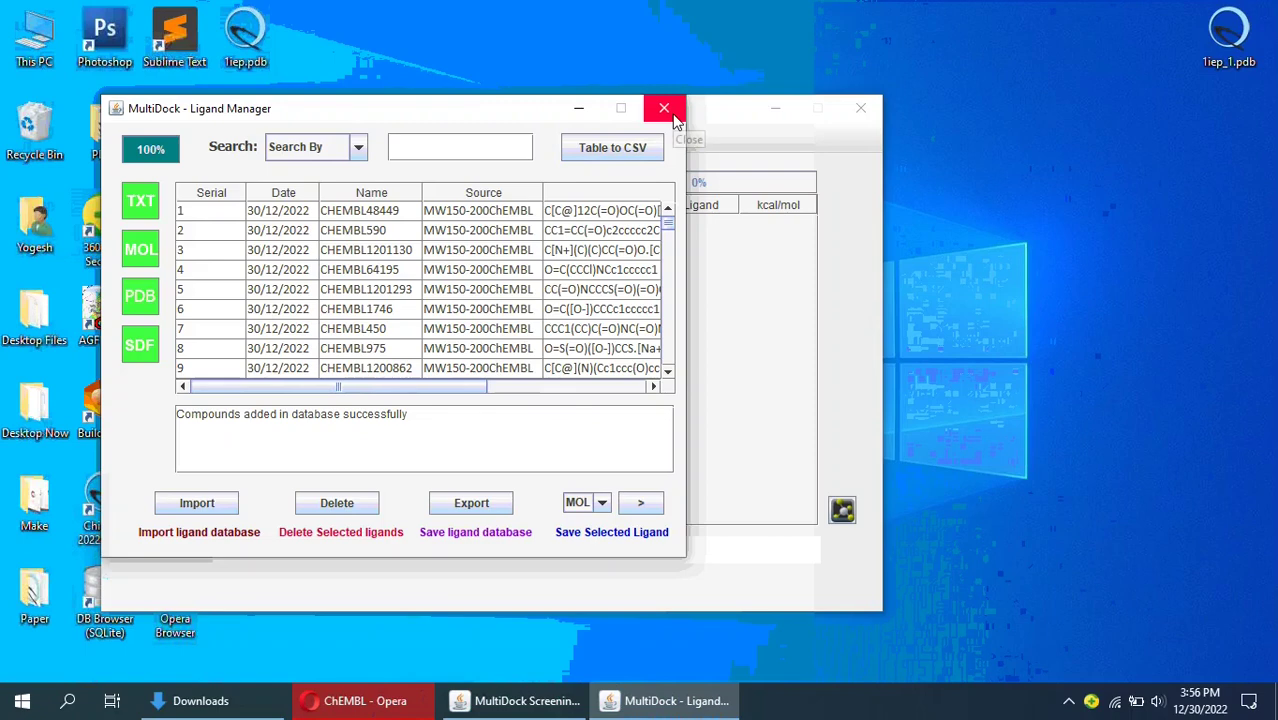
click(664, 108)
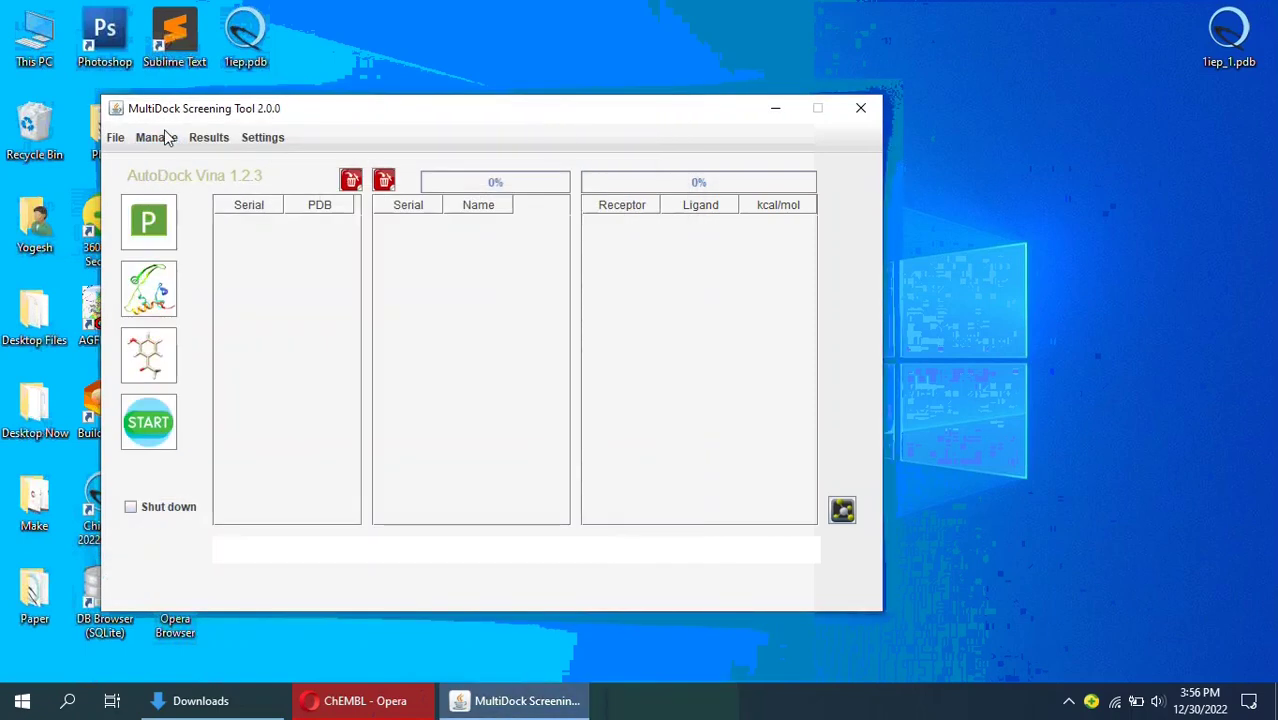
- Look through the 2D structures of the imported ligands in the Structure Viewer and close it
click(166, 137)
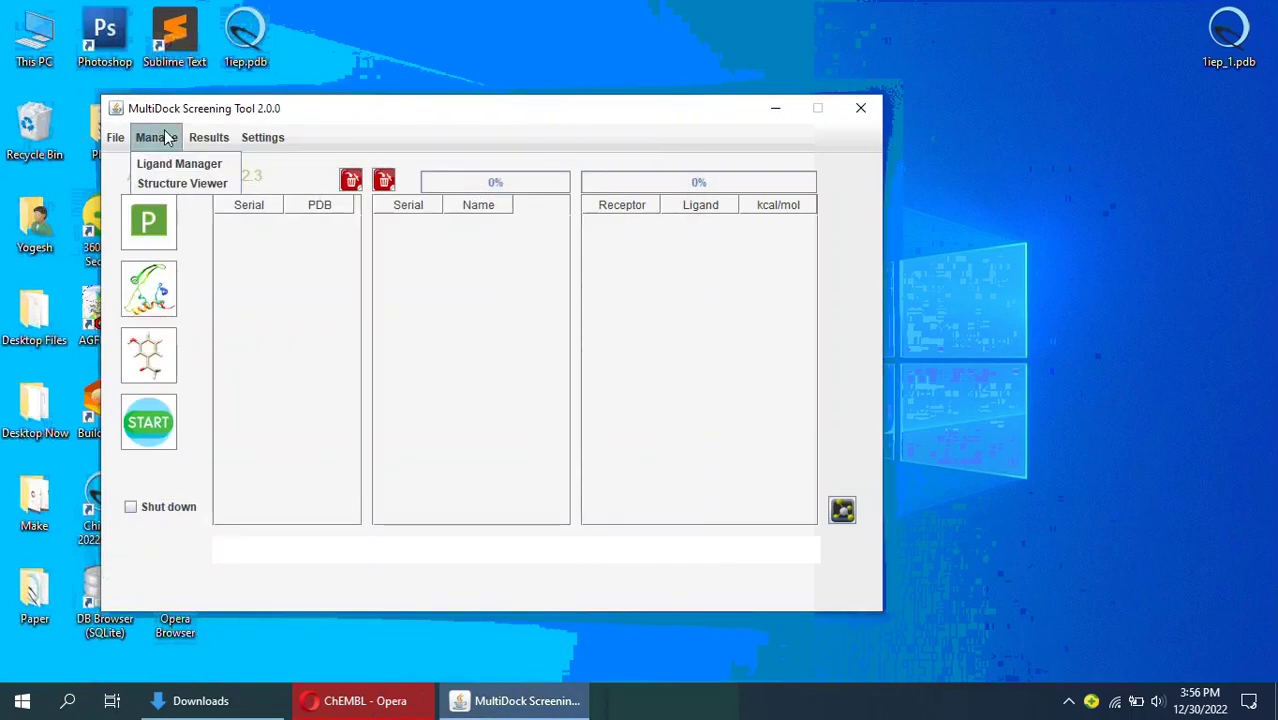
click(210, 183)
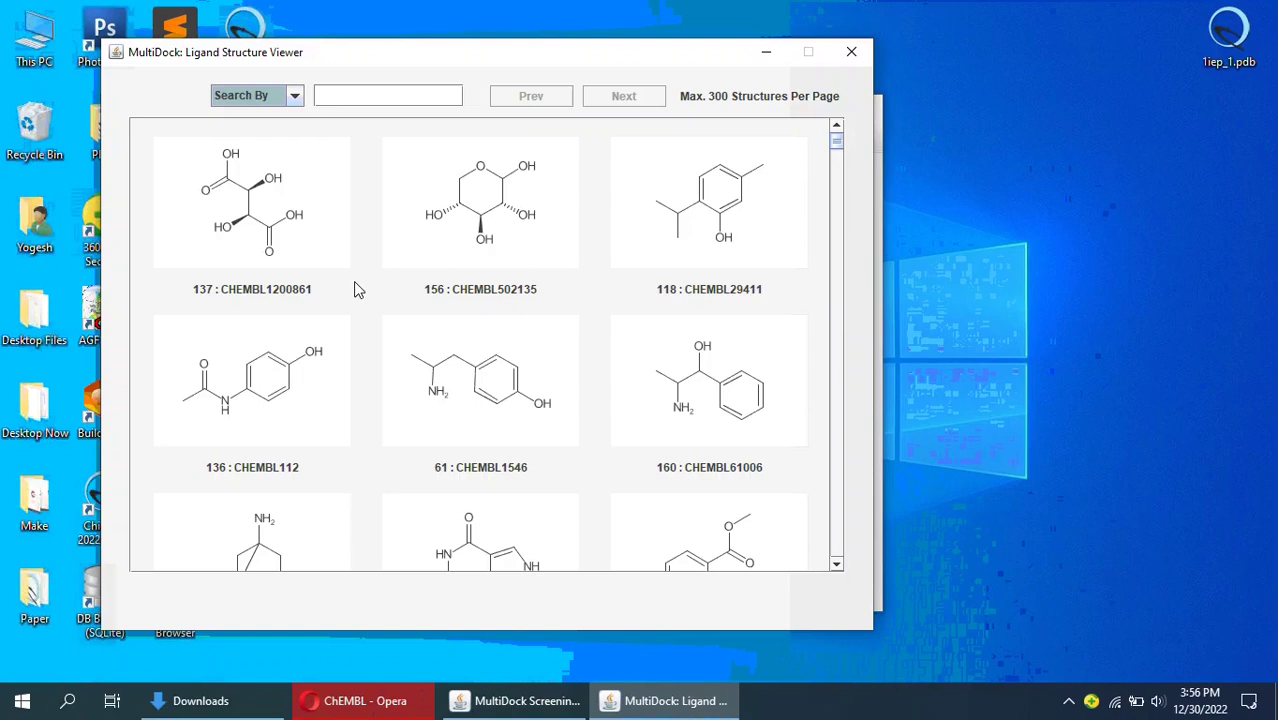
scroll(354, 283, down, 8)
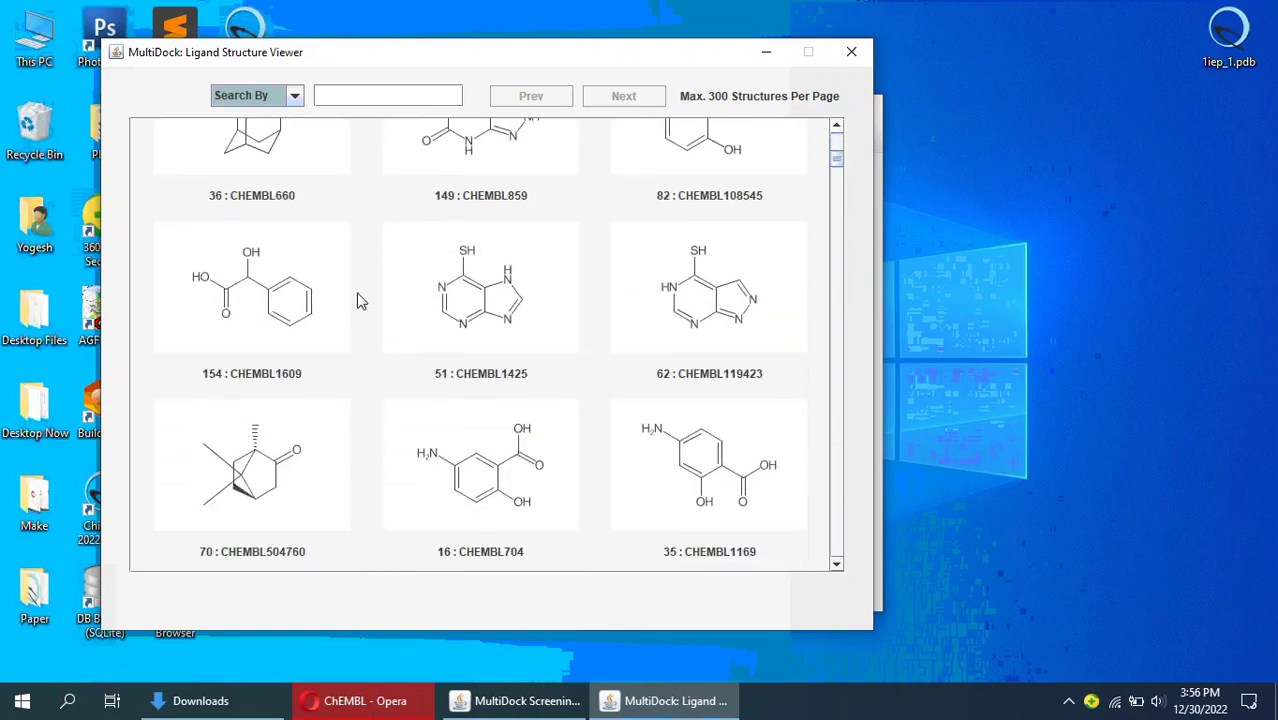
scroll(360, 302, down, 12)
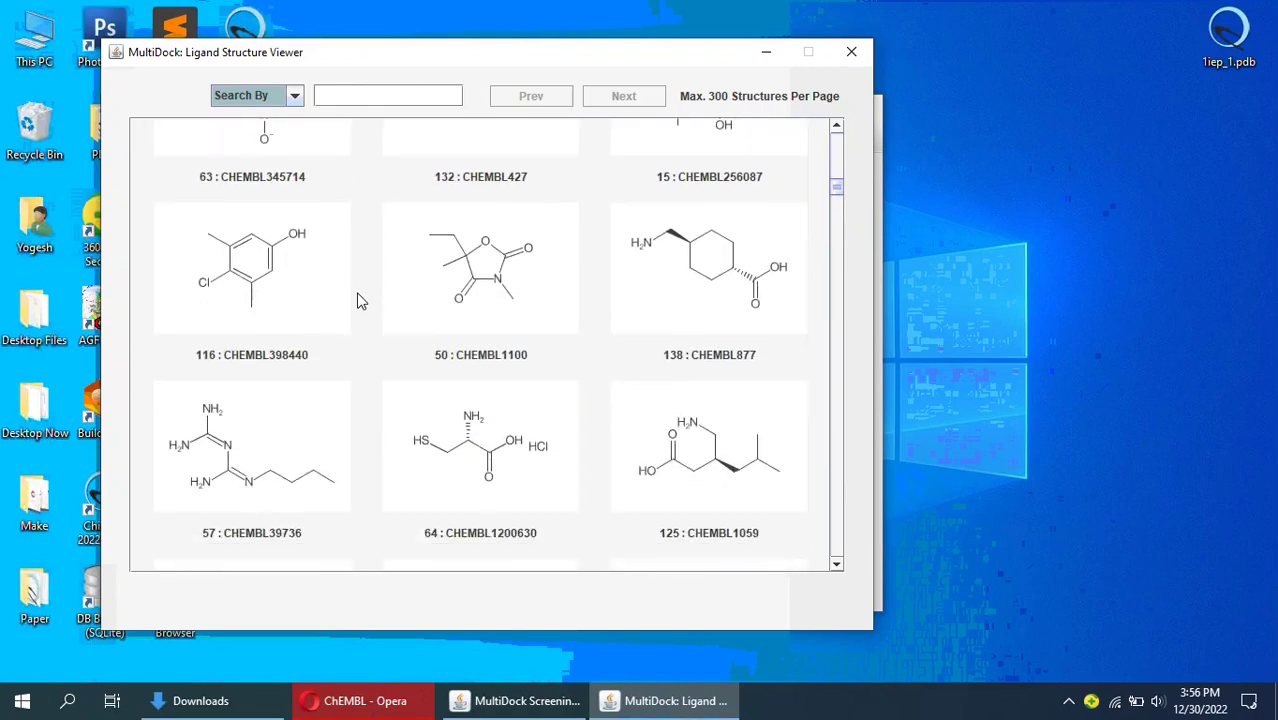
scroll(361, 302, down, 12)
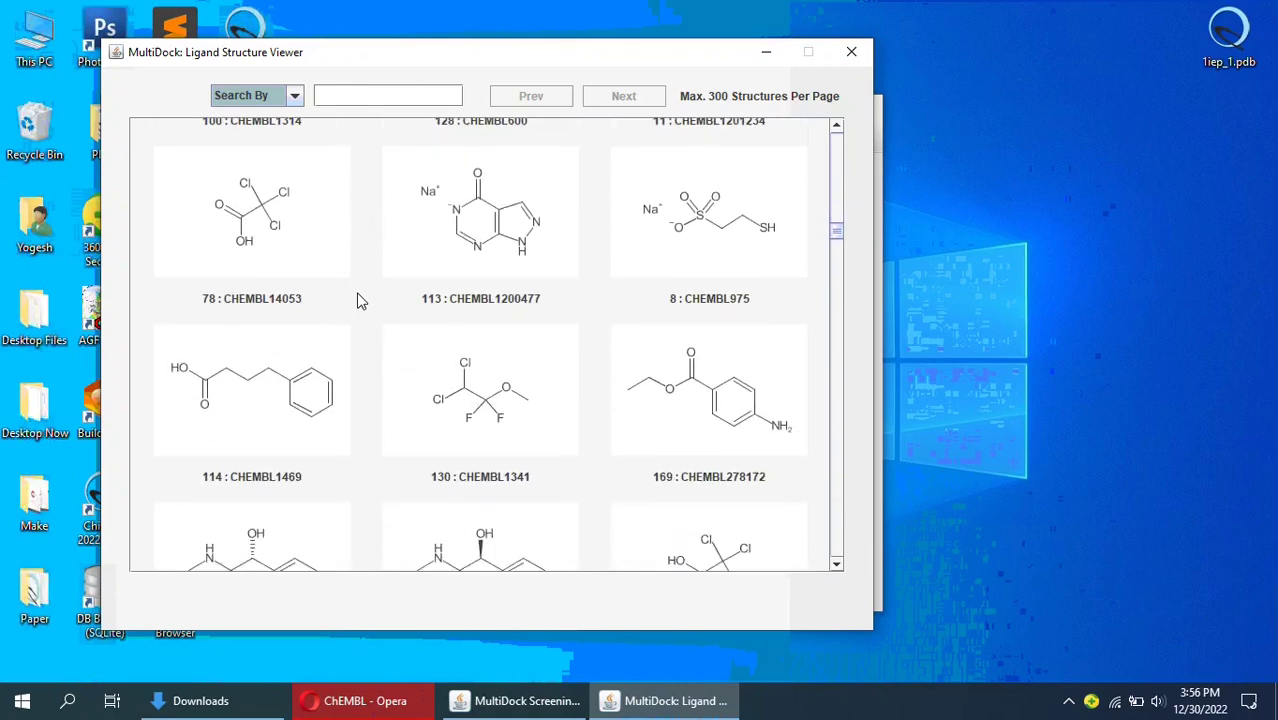
click(863, 54)
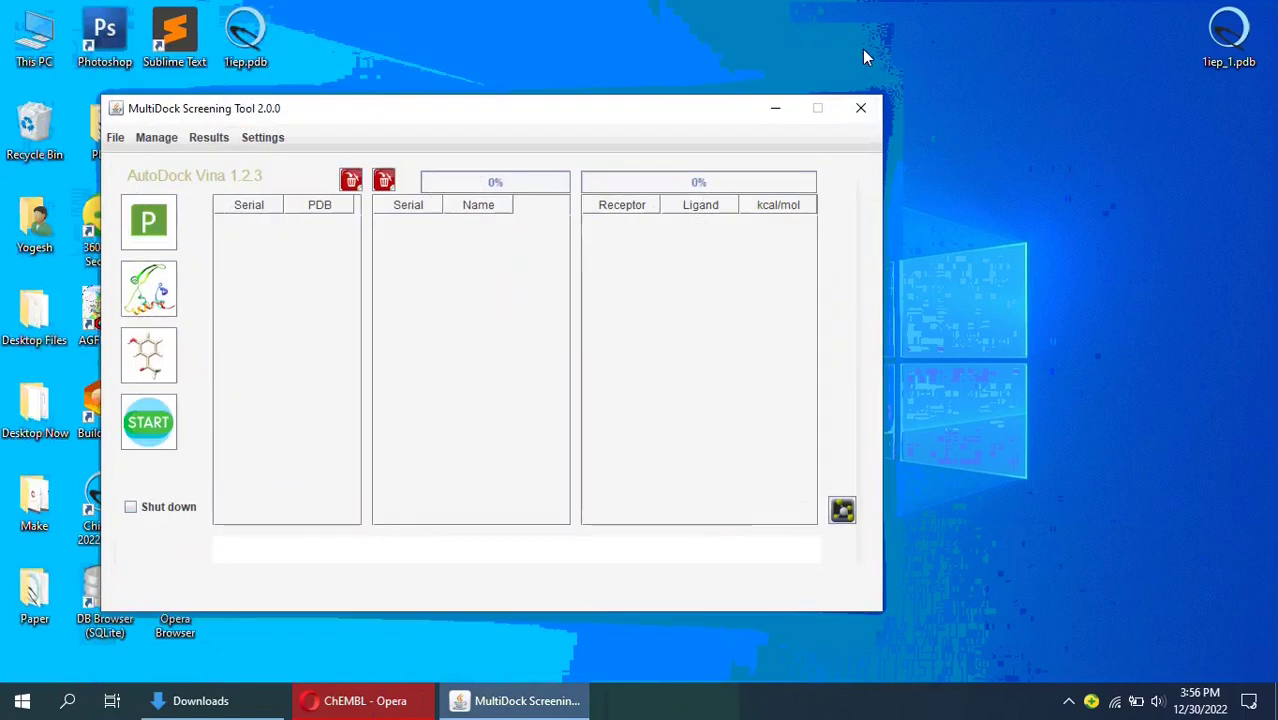